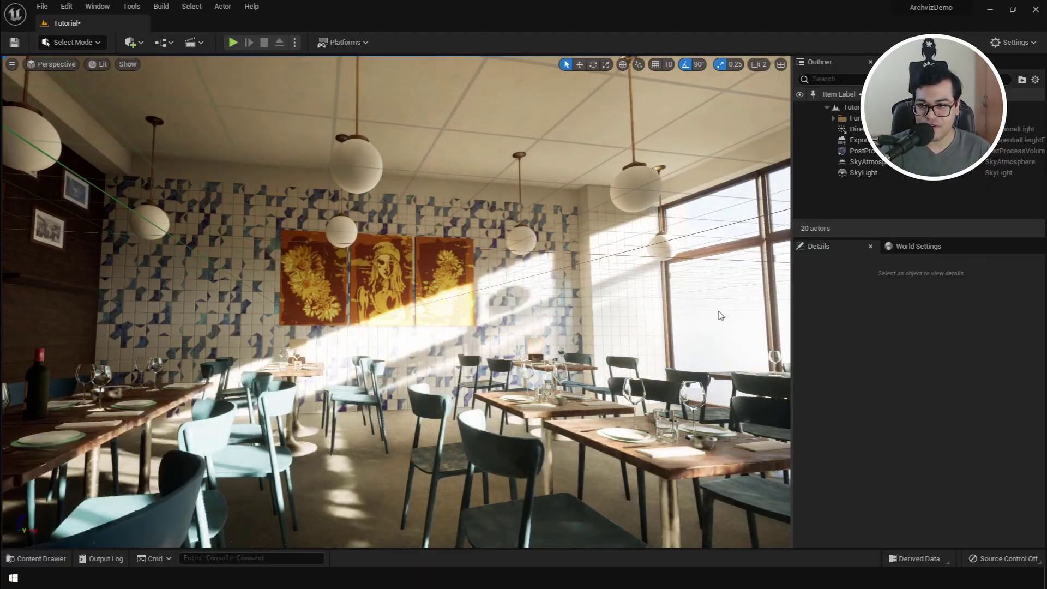
Rotate the sun through several directions to preview how daylight falls across the finished restaurant interior.
{"action": "key", "text": "ctrl+l"}
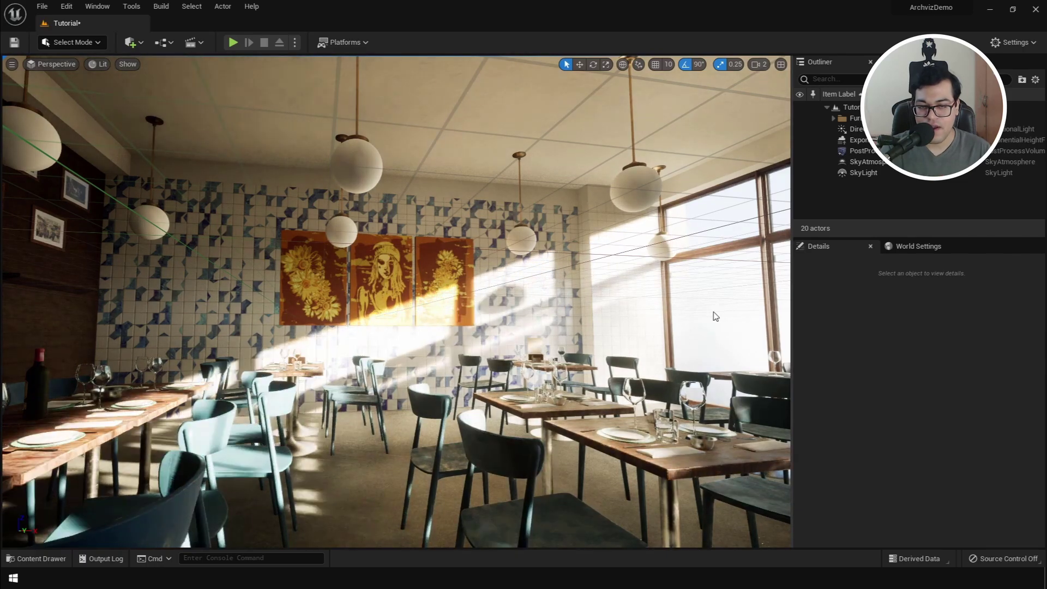
{"action": "key", "text": "ctrl+l"}
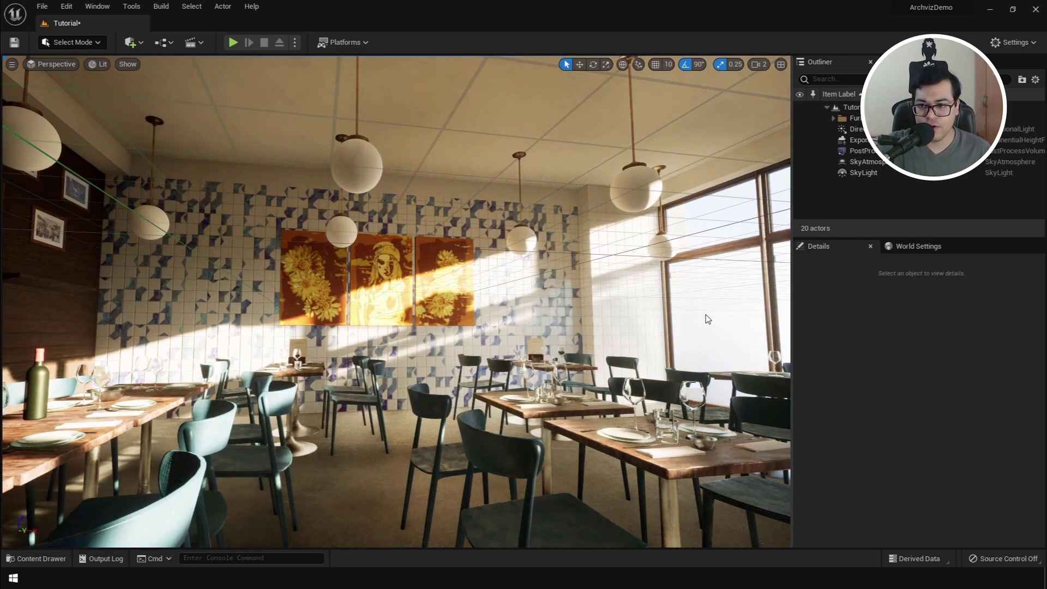
{"action": "key", "text": "ctrl+l"}
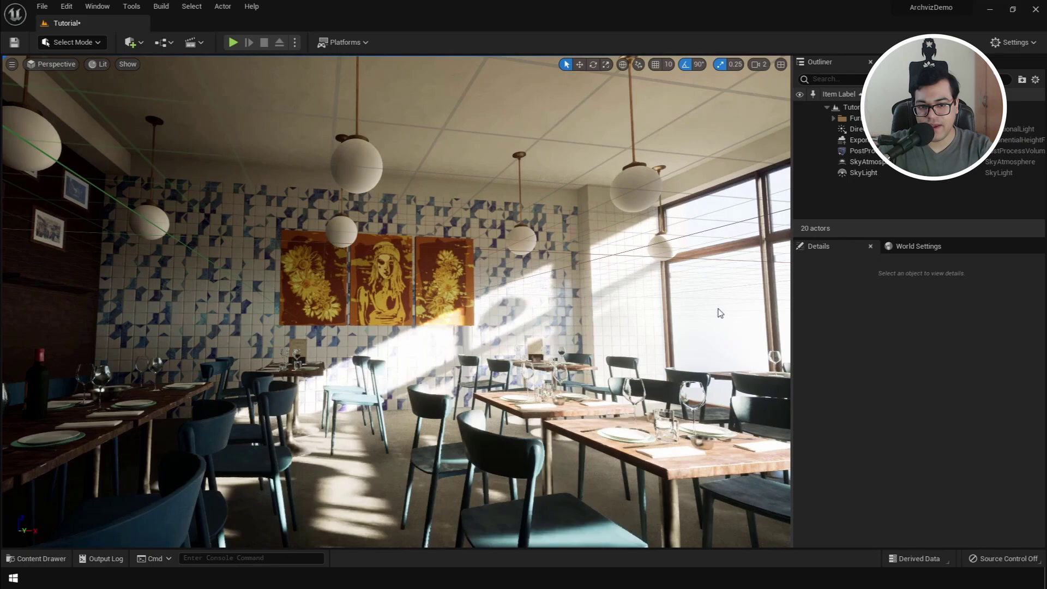
{"action": "key", "text": "ctrl+l"}
{"action": "key", "text": "ctrl+l"}
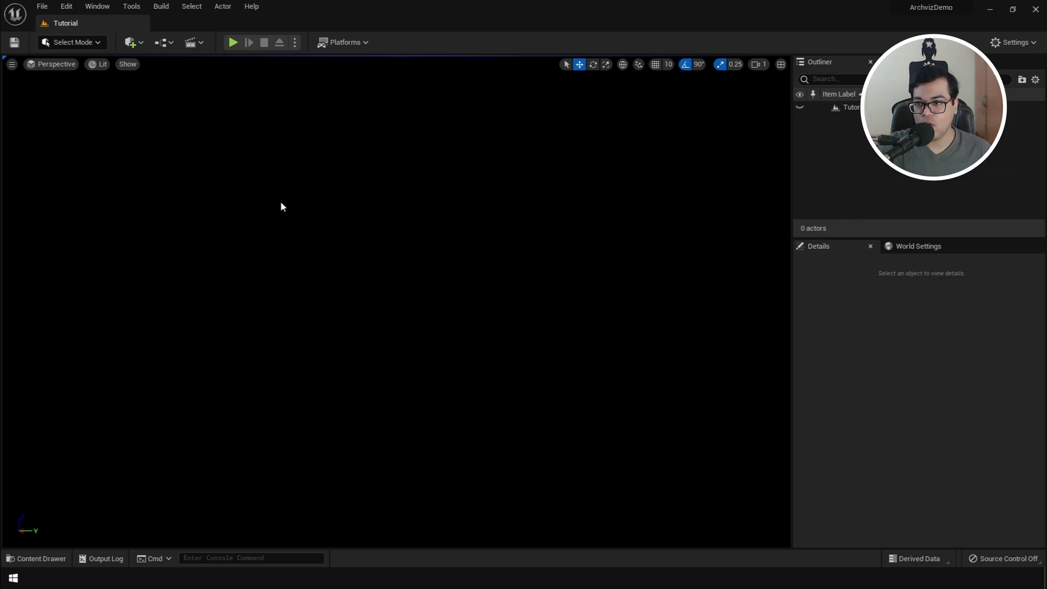
Set the empty level's perspective view to Unlit and inspect the House blueprint from the BPs folder.
{"action": "left_click", "coordinate": [102, 65]}
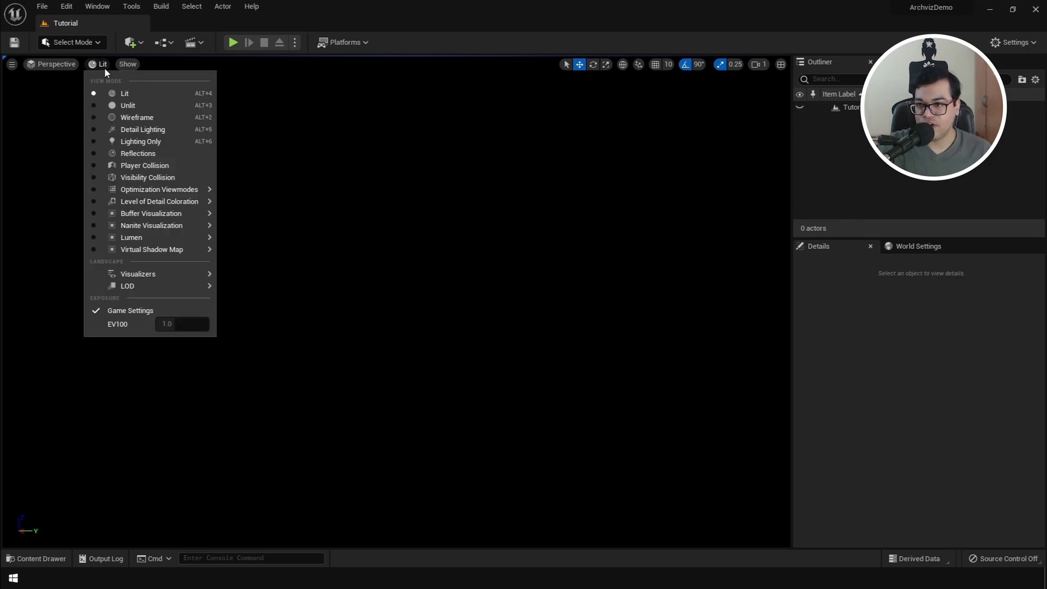
{"action": "left_click", "coordinate": [145, 106]}
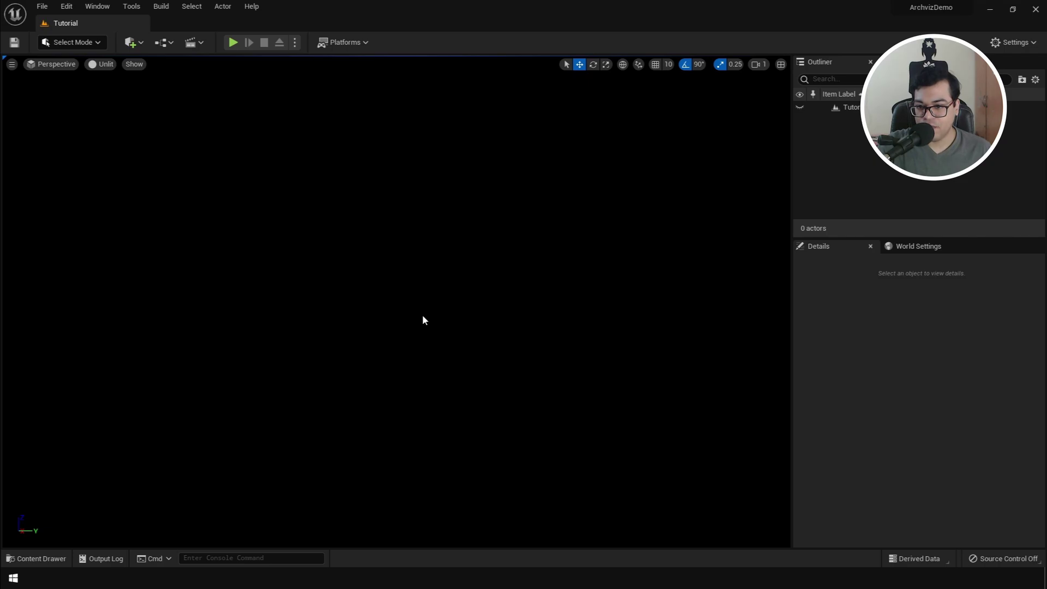
{"action": "key", "text": "ctrl+space"}
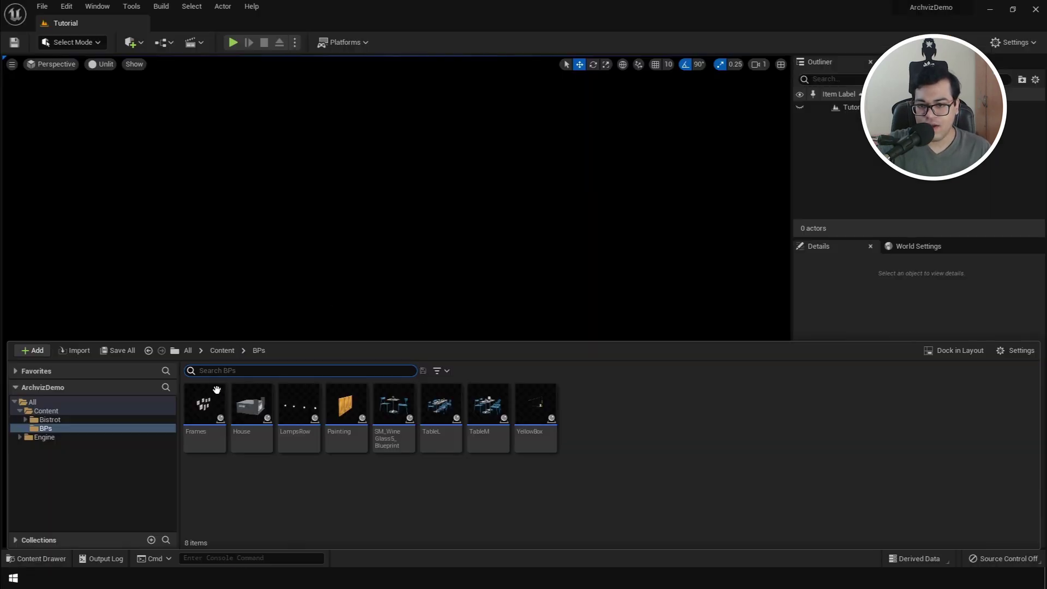
{"action": "double_click", "coordinate": [263, 418]}
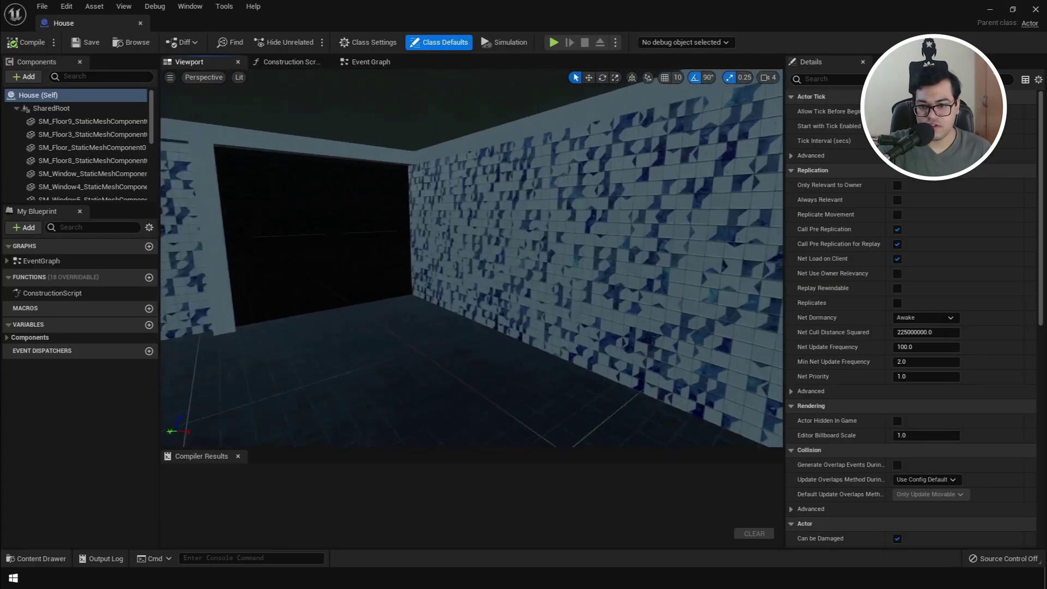
{"action": "right_click_drag", "start_coordinate": [471, 259], "coordinate": [514, 299]}
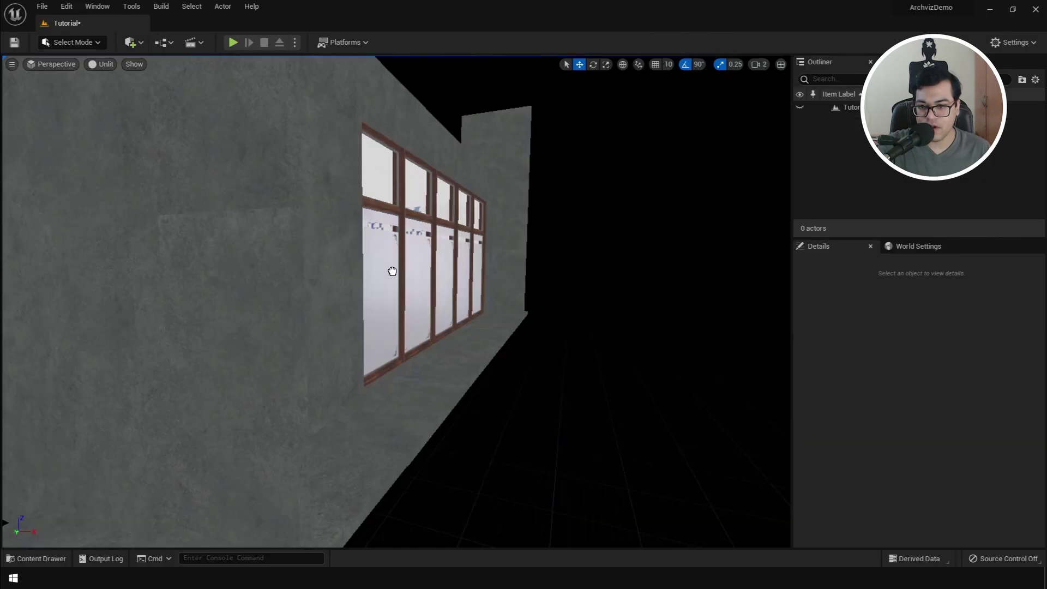
Place the House blueprint in the level and reset its location to 0, 0, 0.
{"action": "middle_click_drag", "start_coordinate": [393, 271], "coordinate": [417, 268]}
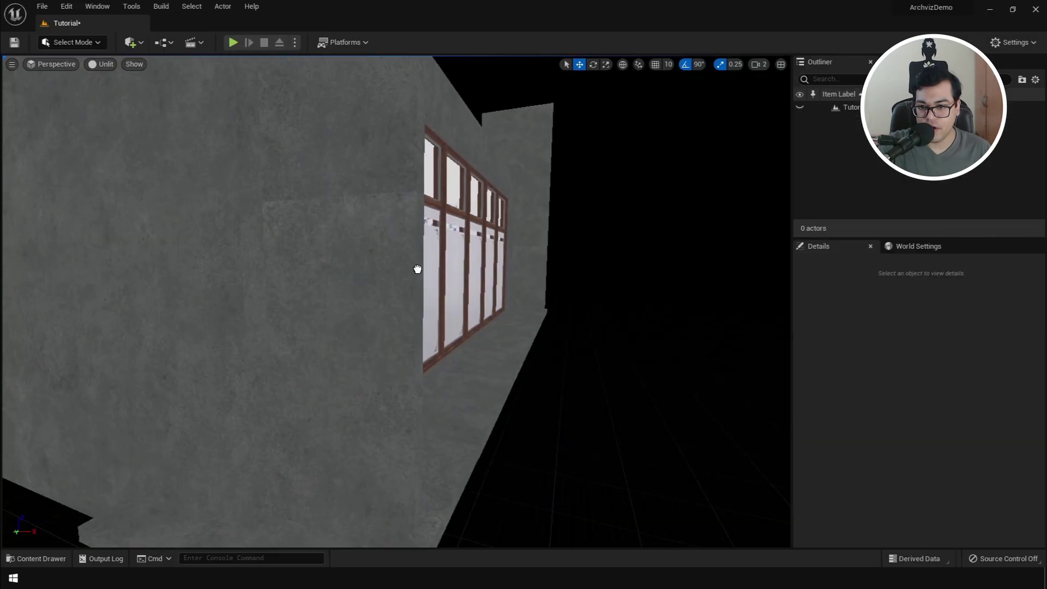
{"action": "left_click_drag", "start_coordinate": [417, 269], "coordinate": [418, 269]}
{"action": "key", "text": "s"}
{"action": "mouse_move", "coordinate": [486, 302]}
{"action": "right_mouse_down"}
{"action": "mouse_move", "coordinate": [436, 360]}
{"action": "mouse_move", "coordinate": [486, 303]}
{"action": "right_mouse_up"}
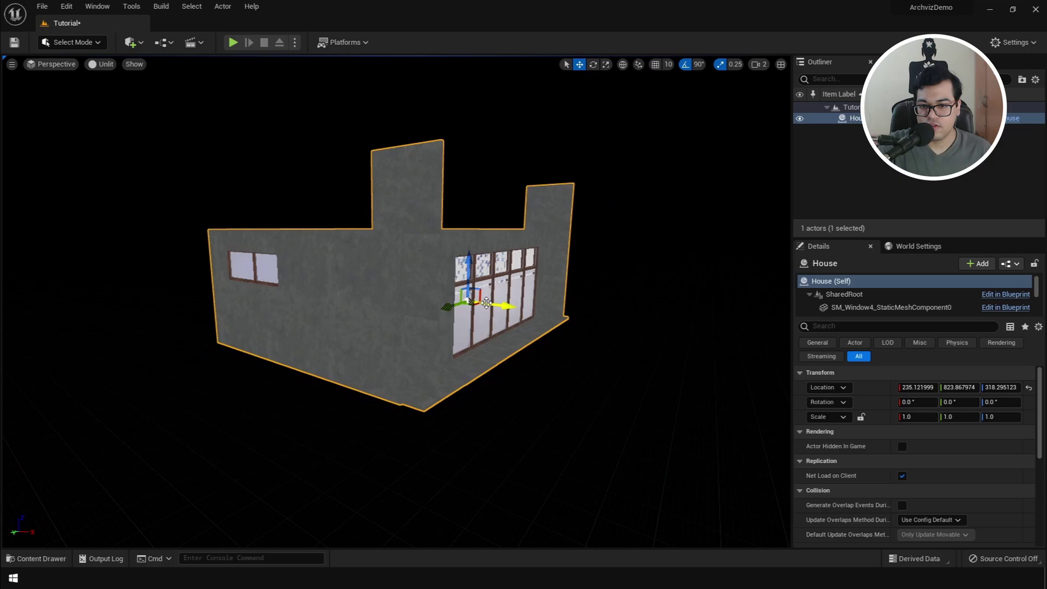
{"action": "left_click", "coordinate": [1029, 388]}
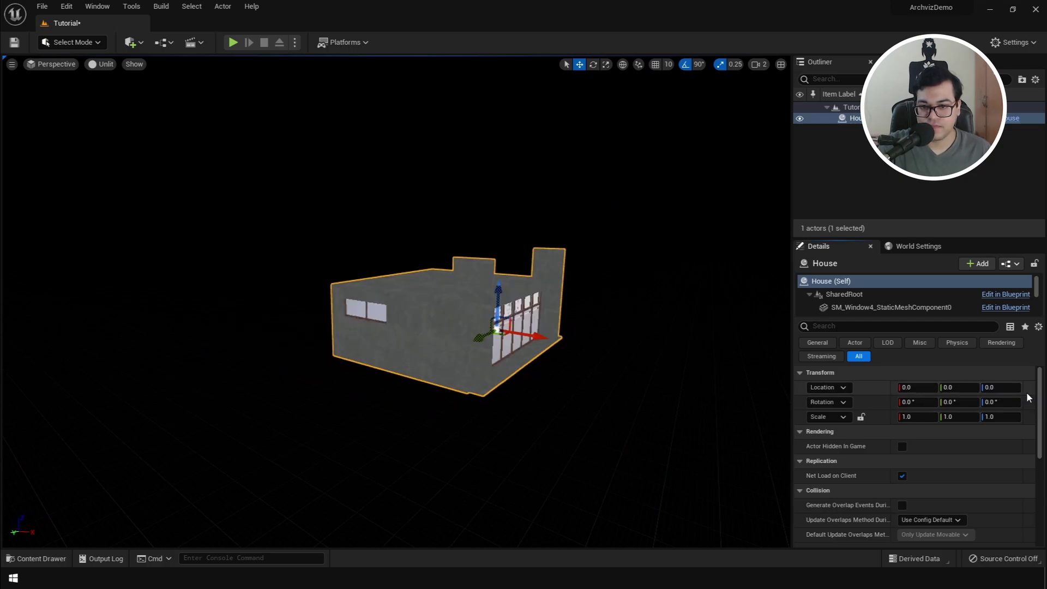
Examine the TableL and TableM blueprints from the BPs folder in the blueprint editor, closing each one after viewing.
{"action": "key", "text": "w"}
{"action": "right_click_drag", "start_coordinate": [693, 377], "coordinate": [786, 409]}
{"action": "key", "text": "w"}
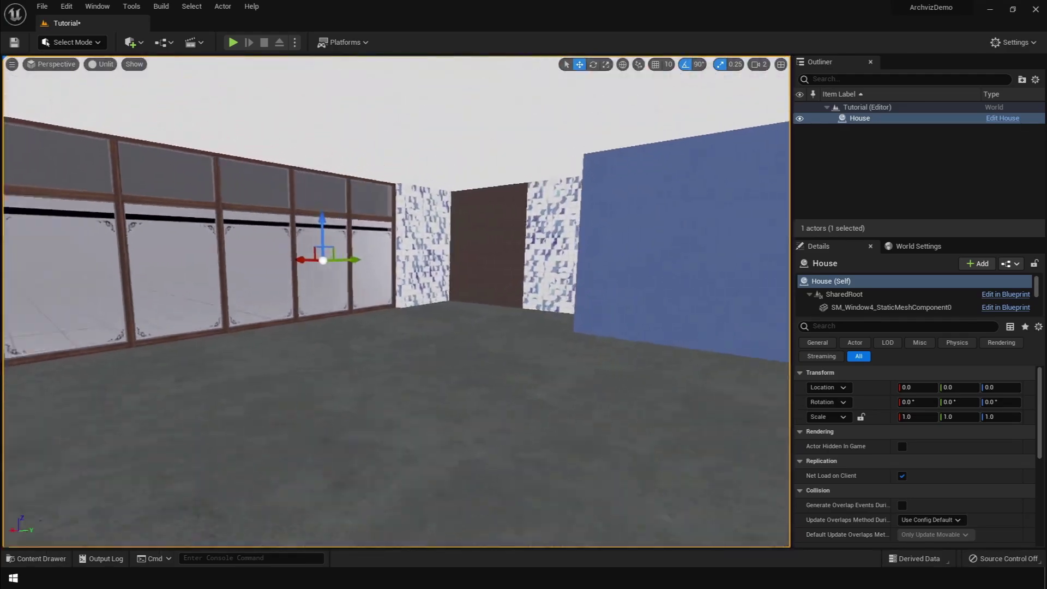
{"action": "right_click_drag", "start_coordinate": [327, 329], "coordinate": [470, 330]}
{"action": "key", "text": "ctrl+space"}
{"action": "double_click", "coordinate": [426, 404]}
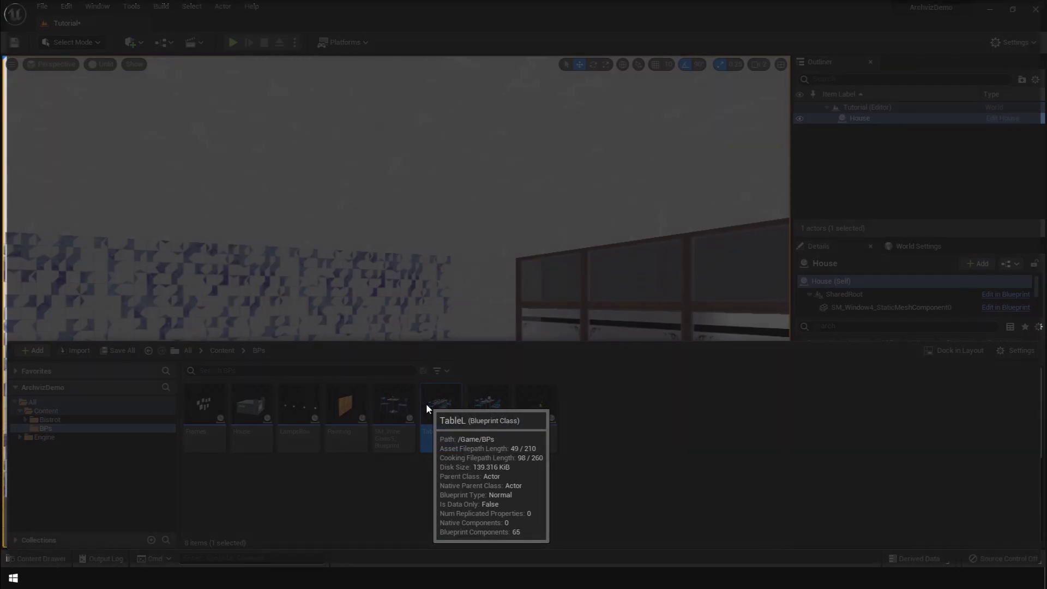
{"action": "double_click", "coordinate": [426, 408]}
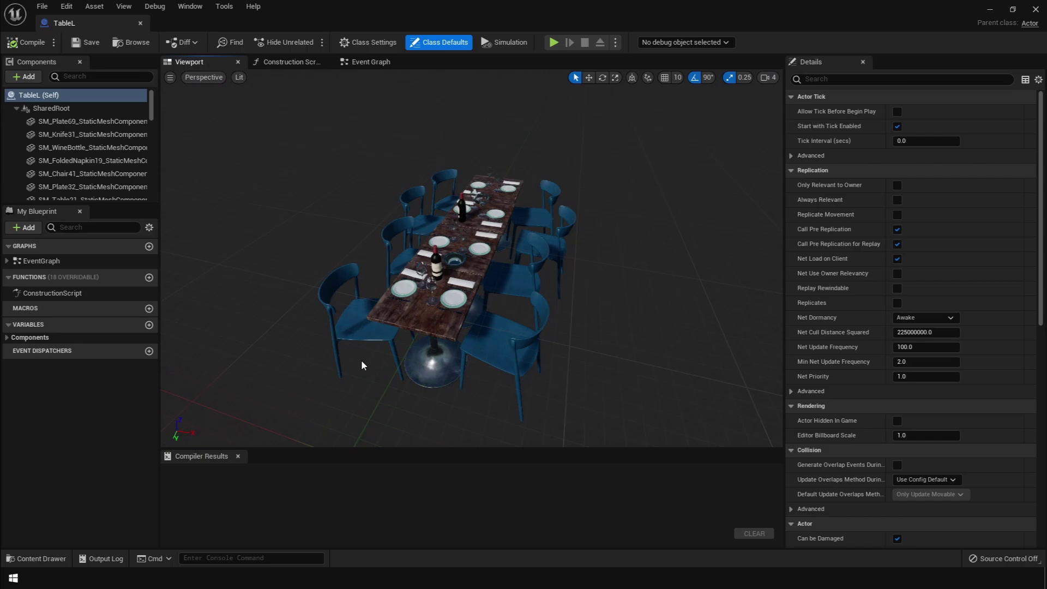
{"action": "left_click", "coordinate": [1036, 11]}
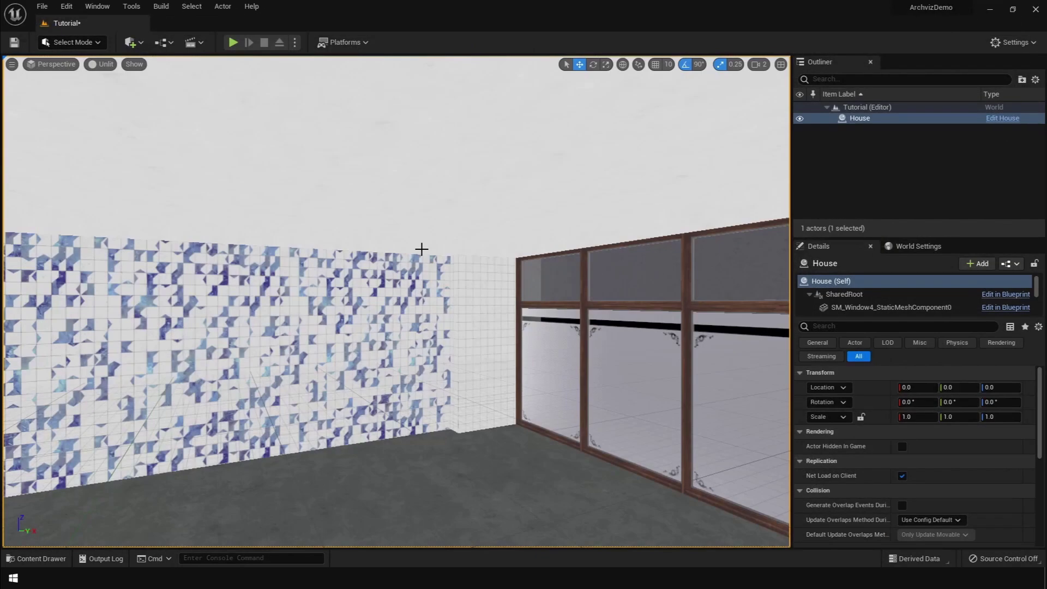
{"action": "key", "text": "ctrl+space"}
{"action": "double_click", "coordinate": [488, 417]}
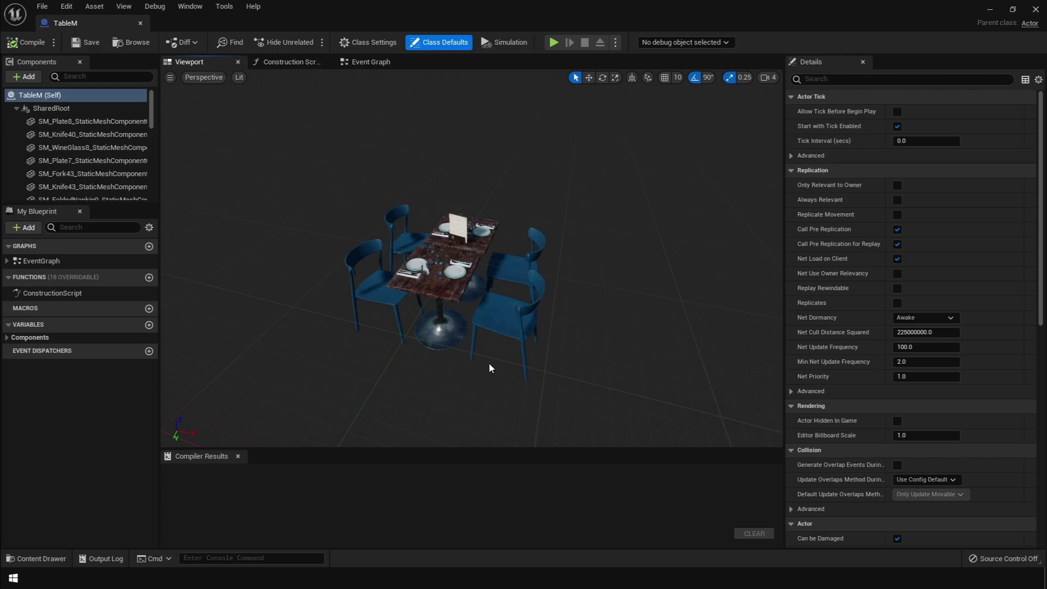
{"action": "left_click", "coordinate": [1035, 10]}
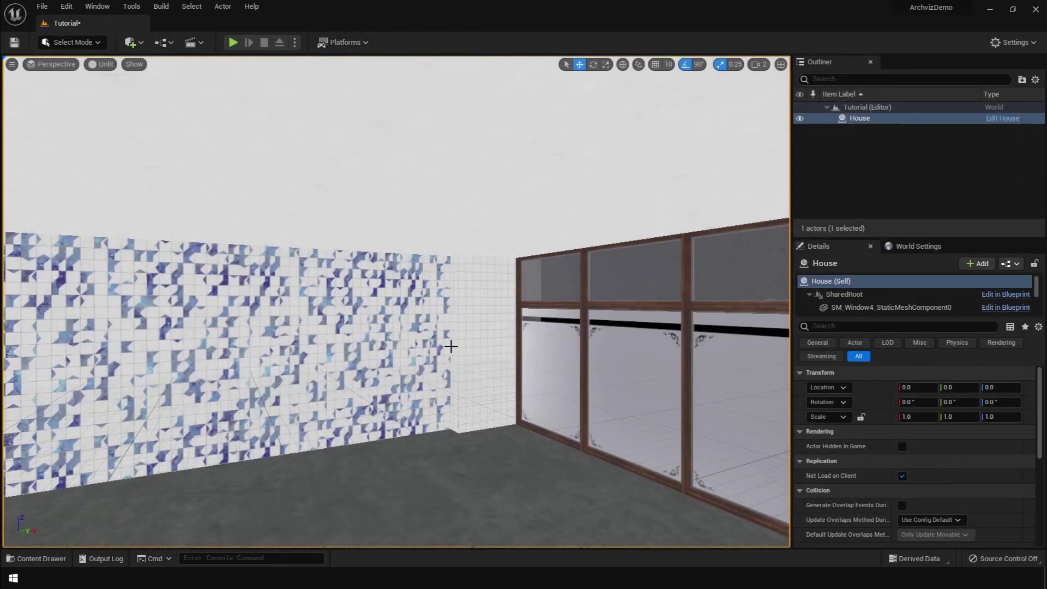
Place a TableM inside the house near the tiled wall and set it on the floor at a Z of about -68.
{"action": "key", "text": "ctrl+space"}
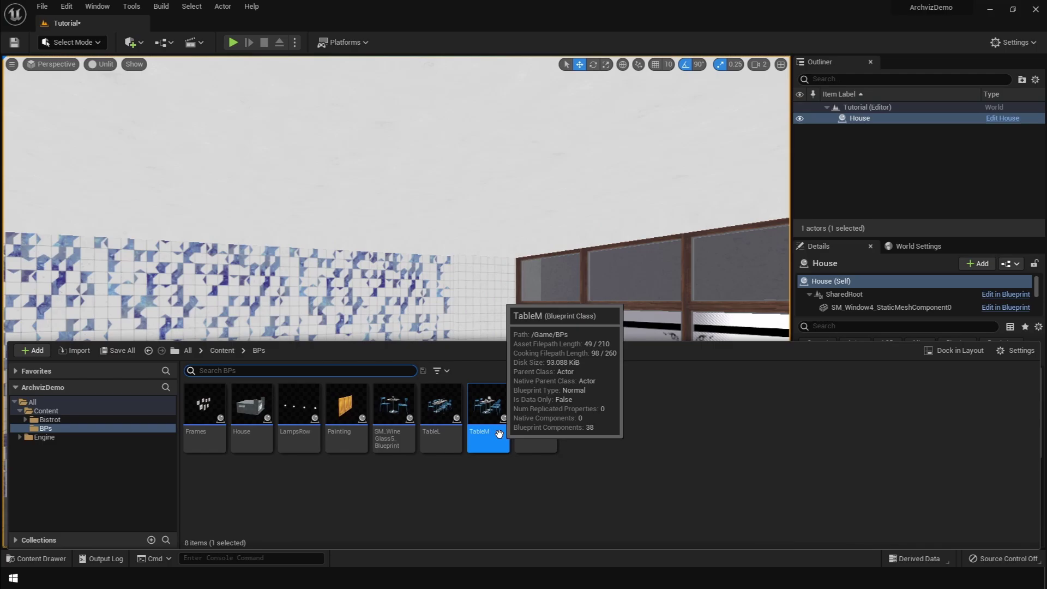
{"action": "left_click_drag", "start_coordinate": [499, 433], "coordinate": [440, 472]}
{"action": "right_click_drag", "start_coordinate": [440, 471], "coordinate": [382, 518]}
{"action": "left_click_drag", "start_coordinate": [392, 318], "coordinate": [392, 252]}
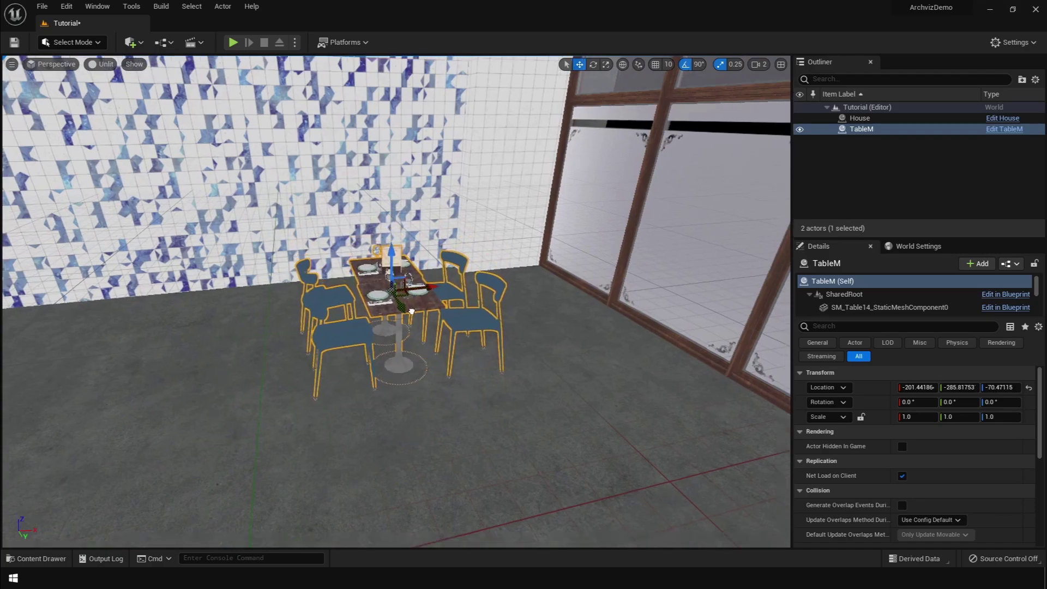
{"action": "right_click_drag", "start_coordinate": [411, 311], "coordinate": [393, 229]}
{"action": "left_click_drag", "start_coordinate": [389, 194], "coordinate": [386, 189]}
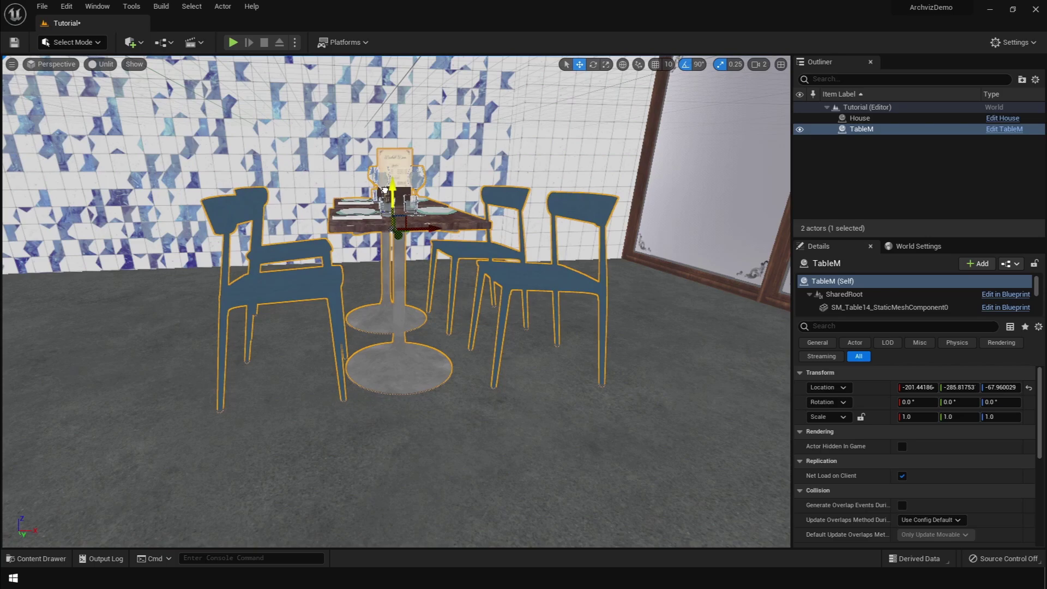
{"action": "right_click_drag", "start_coordinate": [386, 189], "coordinate": [330, 335]}
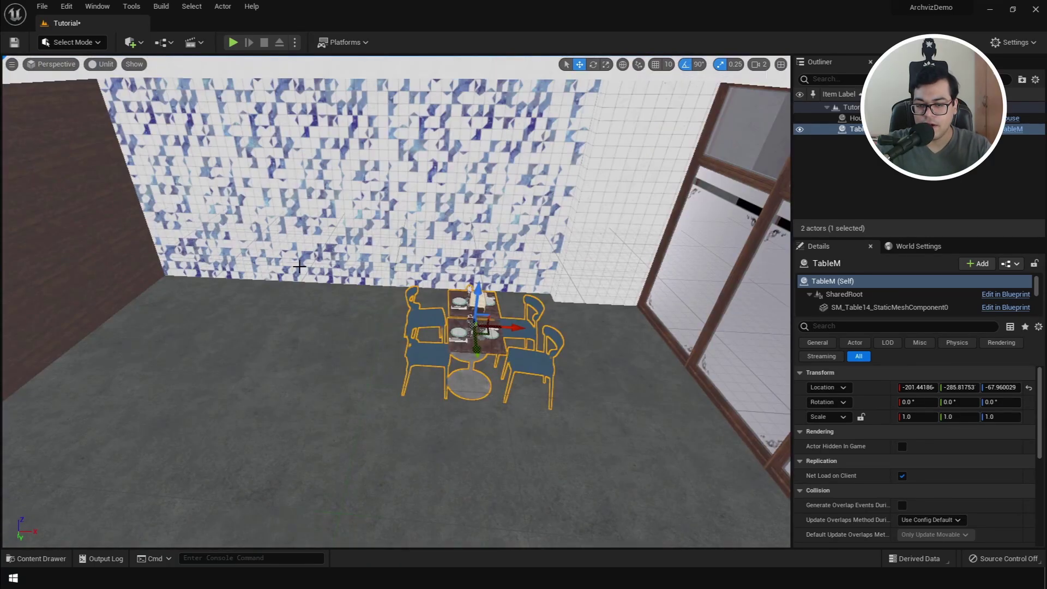
Switch the viewport to the orthographic Top view with Wireframe shading.
{"action": "left_click", "coordinate": [56, 64]}
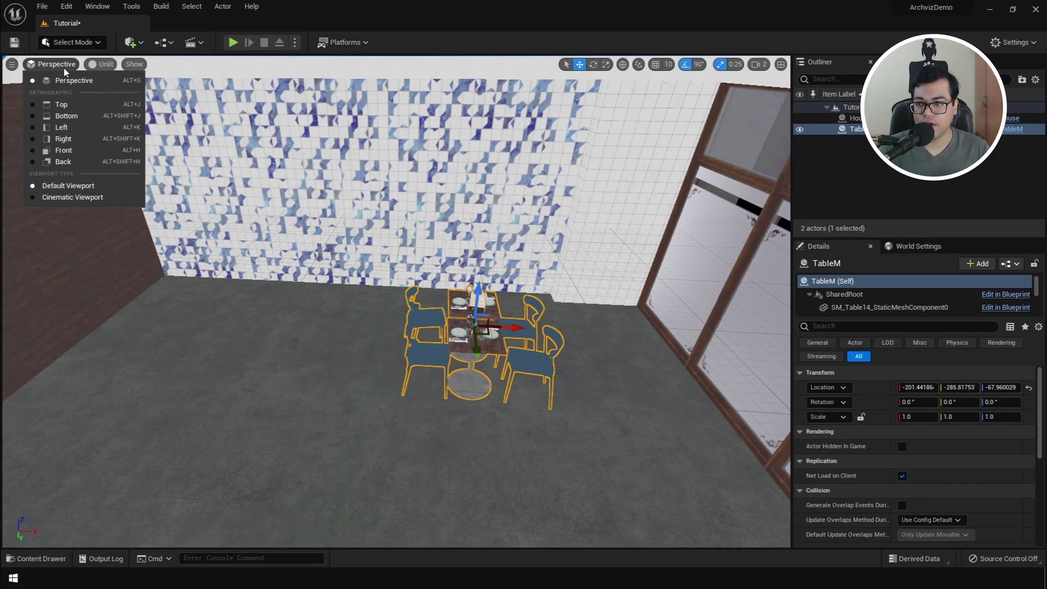
{"action": "left_click", "coordinate": [77, 104]}
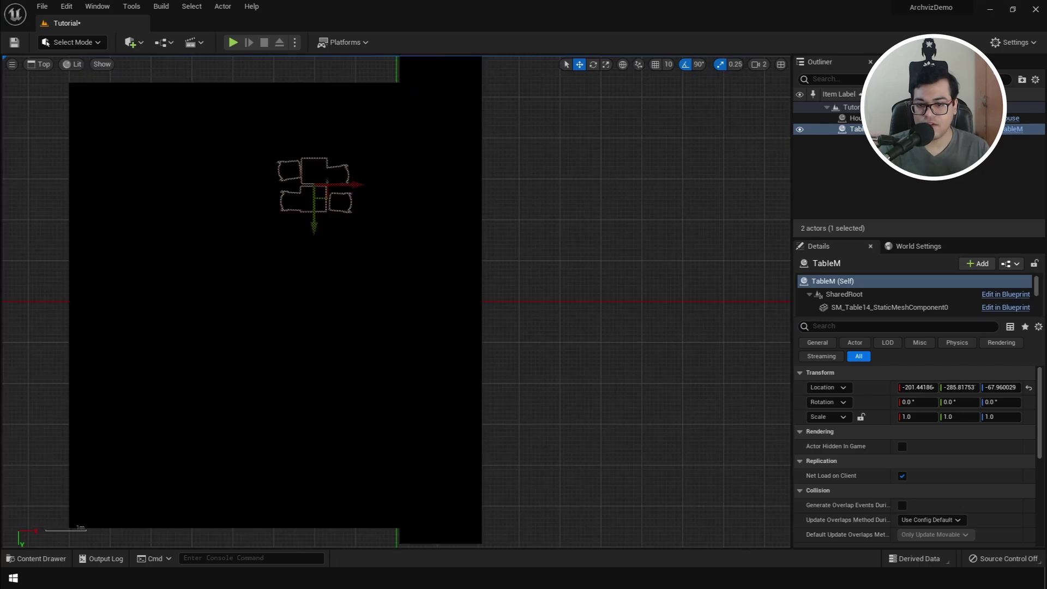
{"action": "right_click_drag", "start_coordinate": [534, 358], "coordinate": [624, 353]}
{"action": "scroll", "coordinate": [624, 353], "scroll_direction": "down", "scroll_amount": 2}
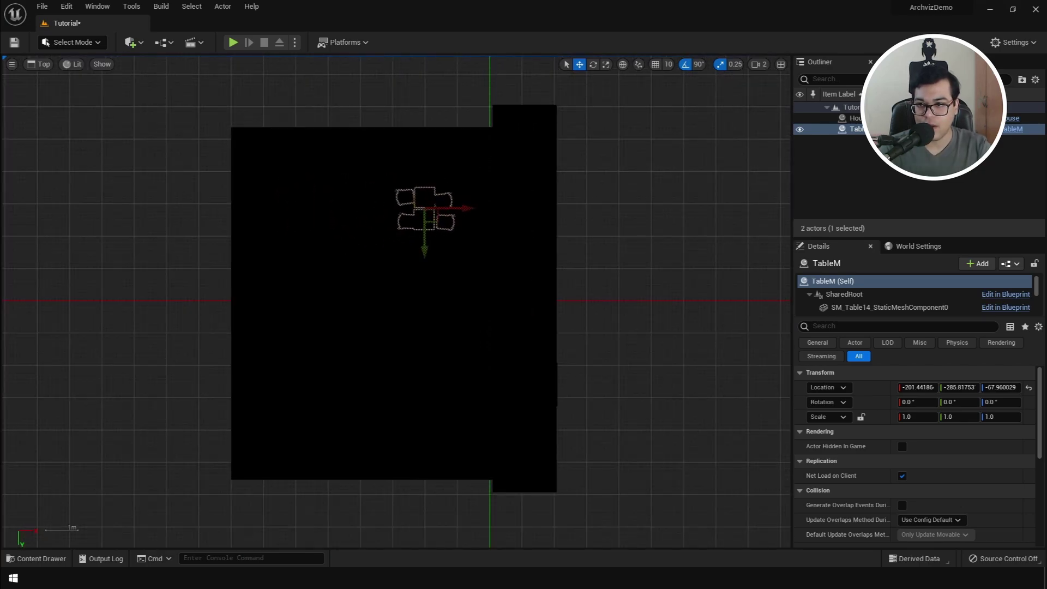
{"action": "left_click", "coordinate": [76, 65]}
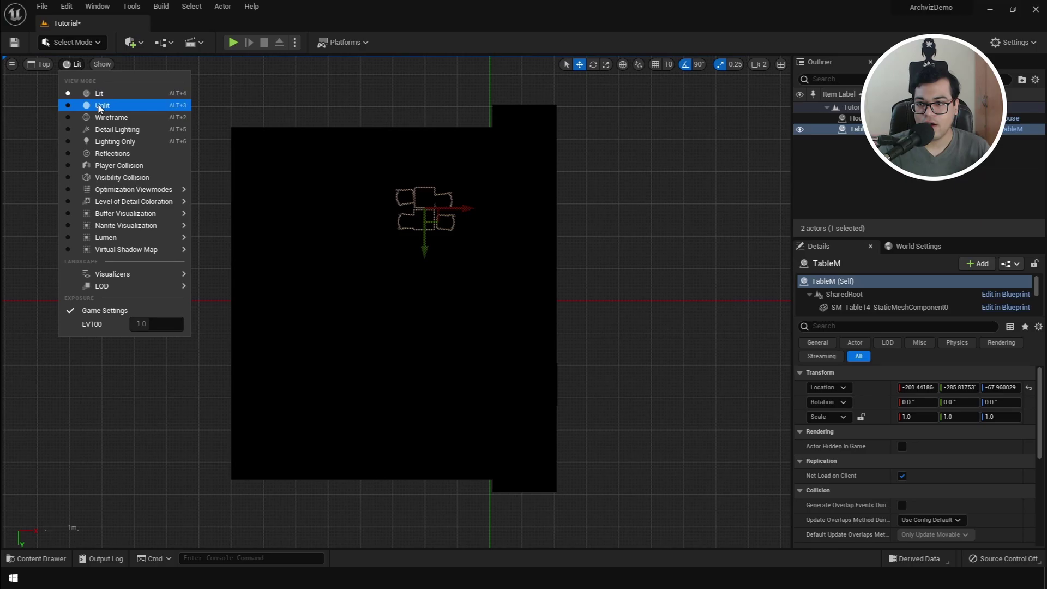
{"action": "left_click", "coordinate": [103, 119]}
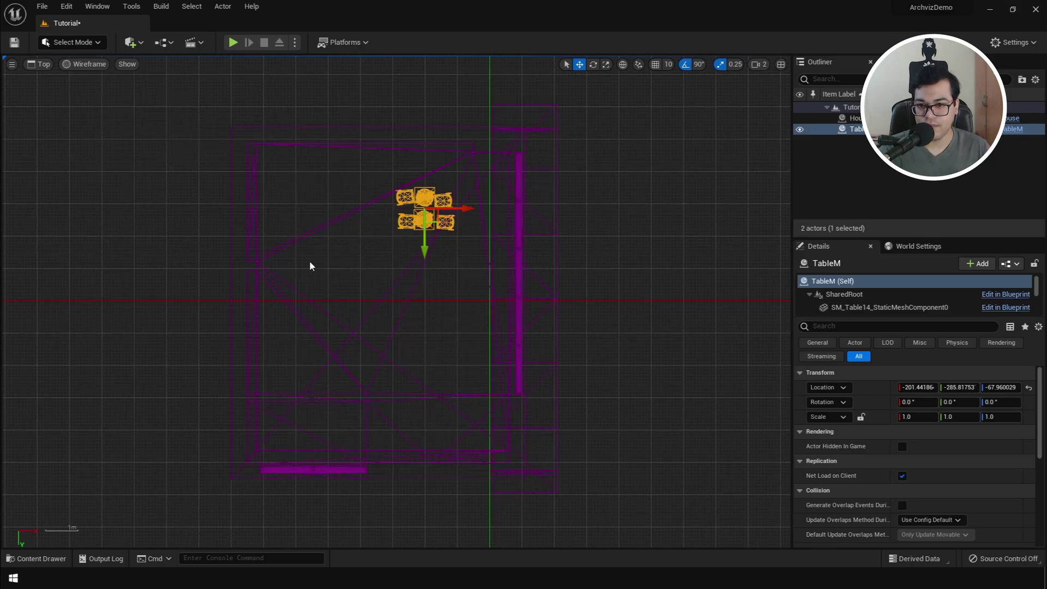
Duplicate the TableM along the X axis, placing the copy beside it at an X of about -475.
{"action": "scroll", "coordinate": [410, 250], "scroll_direction": "up", "scroll_amount": 3}
{"action": "right_click_drag", "start_coordinate": [522, 203], "coordinate": [551, 244]}
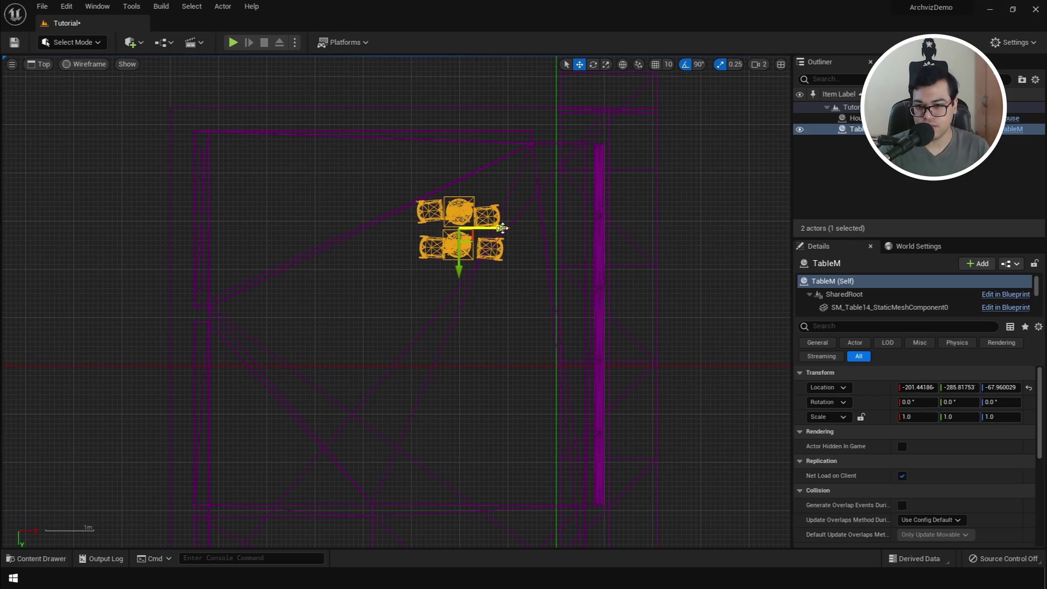
{"action": "left_click_drag", "start_coordinate": [502, 228], "coordinate": [371, 224], "text": "alt"}
{"action": "right_click_drag", "start_coordinate": [399, 291], "coordinate": [449, 262]}
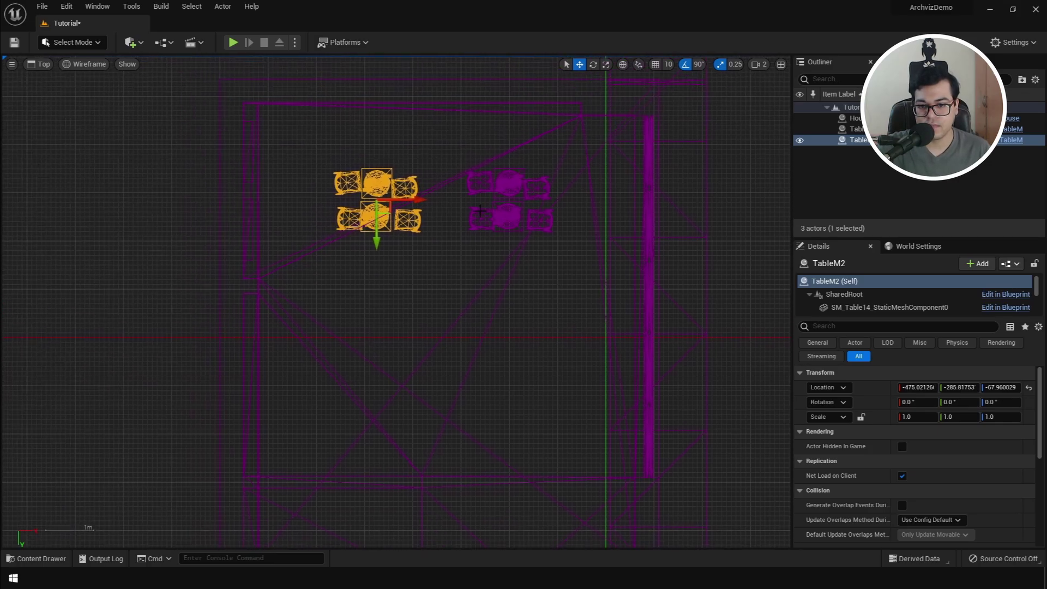
Add a TableL on the window side of the room and shift both TableM sets closer to the tiled wall.
{"action": "left_click", "coordinate": [481, 210], "text": "shift"}
{"action": "left_click_drag", "start_coordinate": [548, 202], "coordinate": [538, 202]}
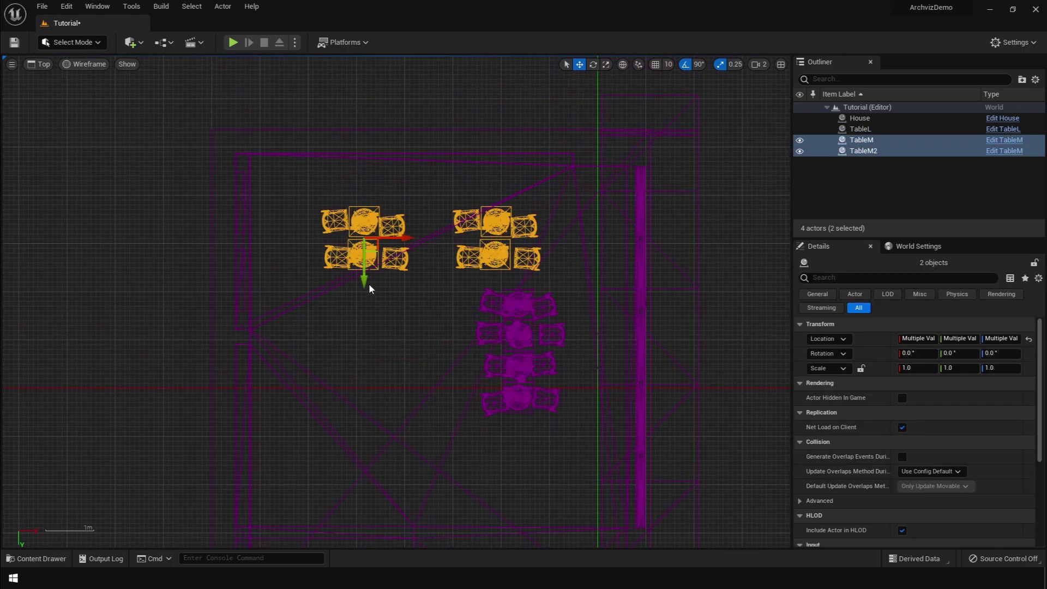
{"action": "left_click_drag", "start_coordinate": [368, 281], "coordinate": [367, 260]}
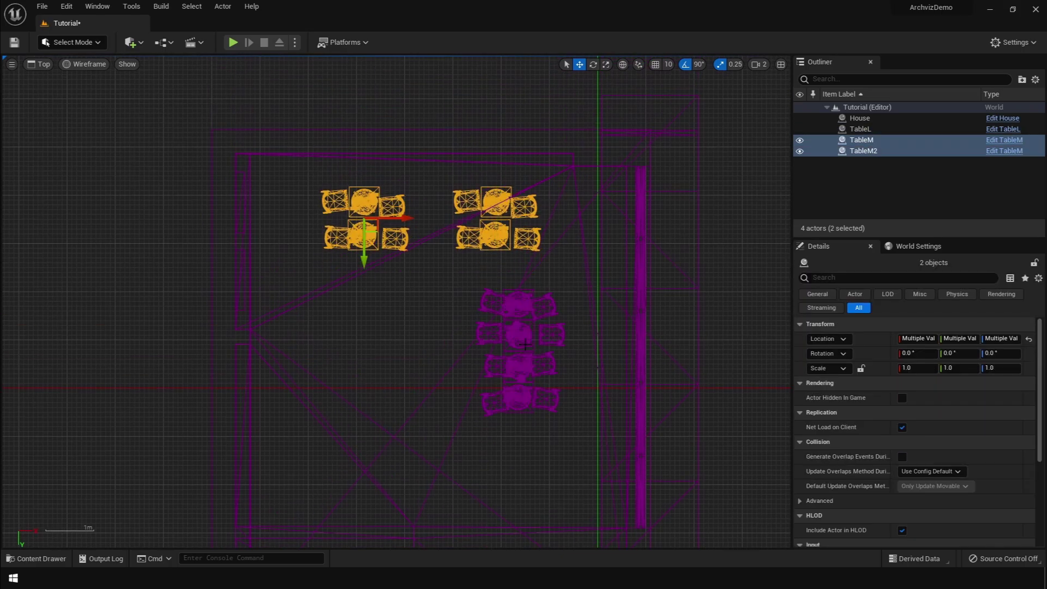
{"action": "left_click", "coordinate": [550, 350]}
{"action": "left_click_drag", "start_coordinate": [550, 350], "coordinate": [561, 351]}
Duplicate both TableM sets along the Y axis to the opposite end of the room, at a Y of about 158.
{"action": "left_click", "coordinate": [432, 228]}
{"action": "left_click", "coordinate": [394, 236]}
{"action": "left_click", "coordinate": [500, 217], "text": "ctrl"}
{"action": "left_click_drag", "start_coordinate": [495, 260], "coordinate": [493, 502], "text": "alt"}
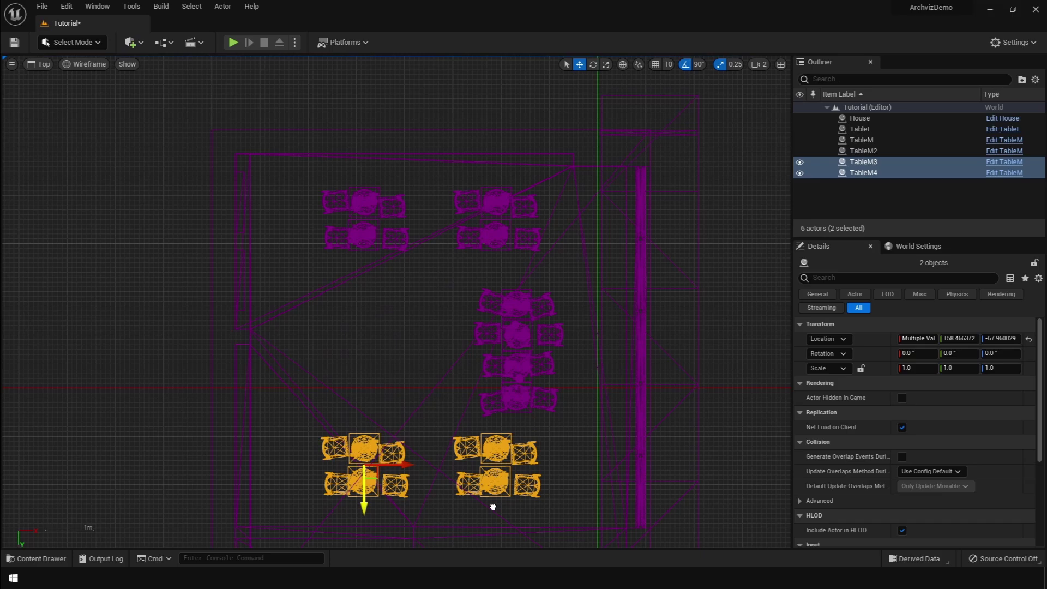
Duplicate the TableL along the X axis to the side of the room opposite the large windows.
{"action": "left_click", "coordinate": [496, 490]}
{"action": "left_click", "coordinate": [505, 374]}
{"action": "left_click_drag", "start_coordinate": [556, 352], "coordinate": [359, 354]}
Place the SM_WineGlass5_Blueprint table between the two TableL sets and duplicate it once along the Y axis.
{"action": "key", "text": "ctrl+space"}
{"action": "left_click_drag", "start_coordinate": [532, 417], "coordinate": [432, 320]}
{"action": "left_click_drag", "start_coordinate": [432, 361], "coordinate": [431, 400], "text": "alt"}
{"action": "left_click", "coordinate": [430, 323], "text": "ctrl"}
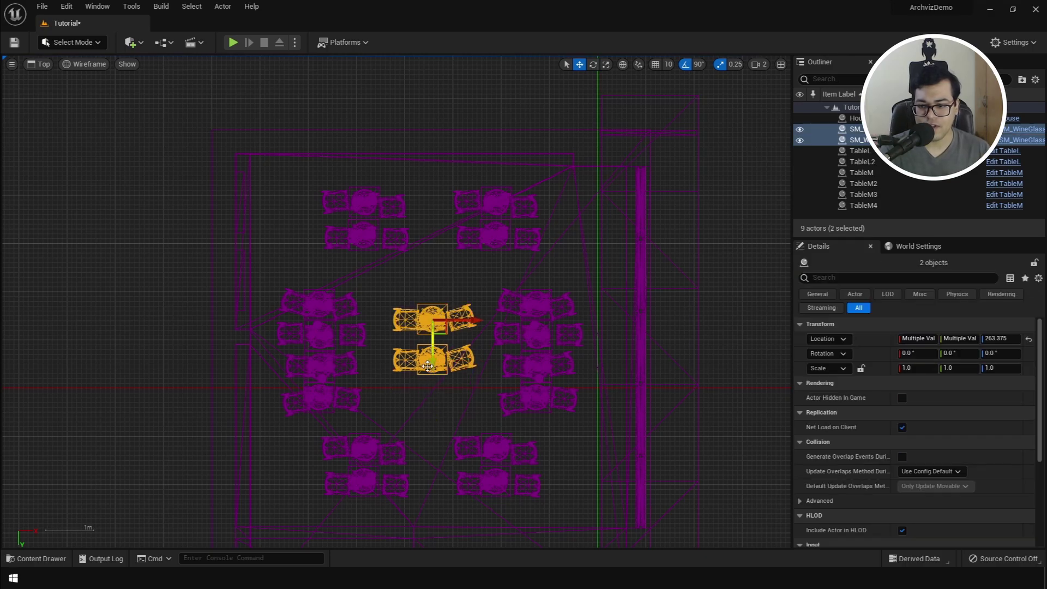
Move the window-side TableL closer to the windows, to an X of about -118.
{"action": "left_click", "coordinate": [535, 311]}
{"action": "left_click_drag", "start_coordinate": [579, 352], "coordinate": [584, 351]}
{"action": "right_click_drag", "start_coordinate": [584, 351], "coordinate": [616, 290]}
Return to the Unlit perspective view and lower both TableL sets and both centre tables to a Z of about -69.7.
{"action": "left_click", "coordinate": [92, 68]}
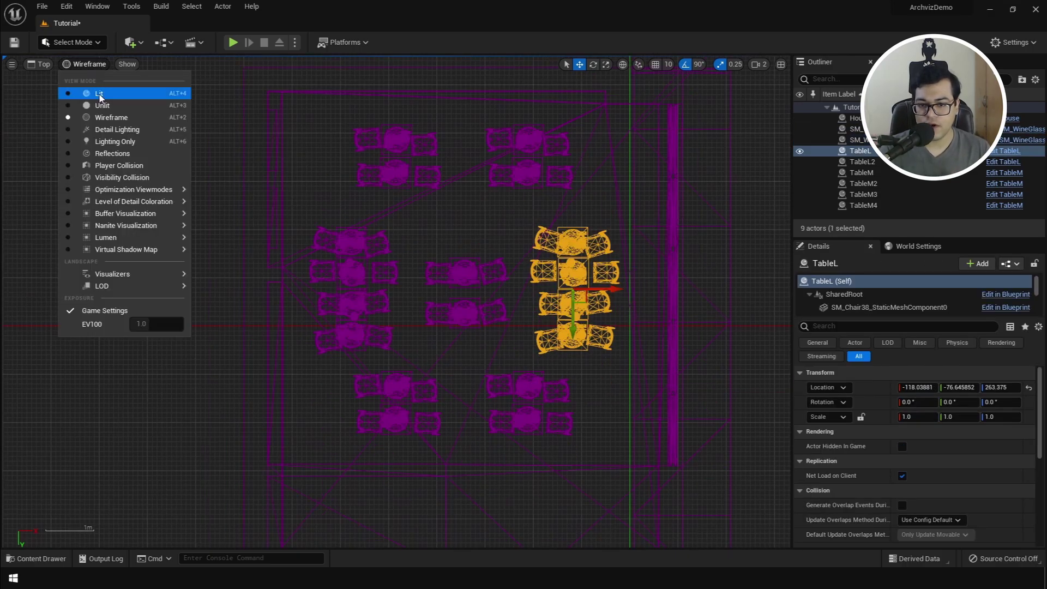
{"action": "left_click", "coordinate": [100, 105]}
{"action": "left_click", "coordinate": [45, 65]}
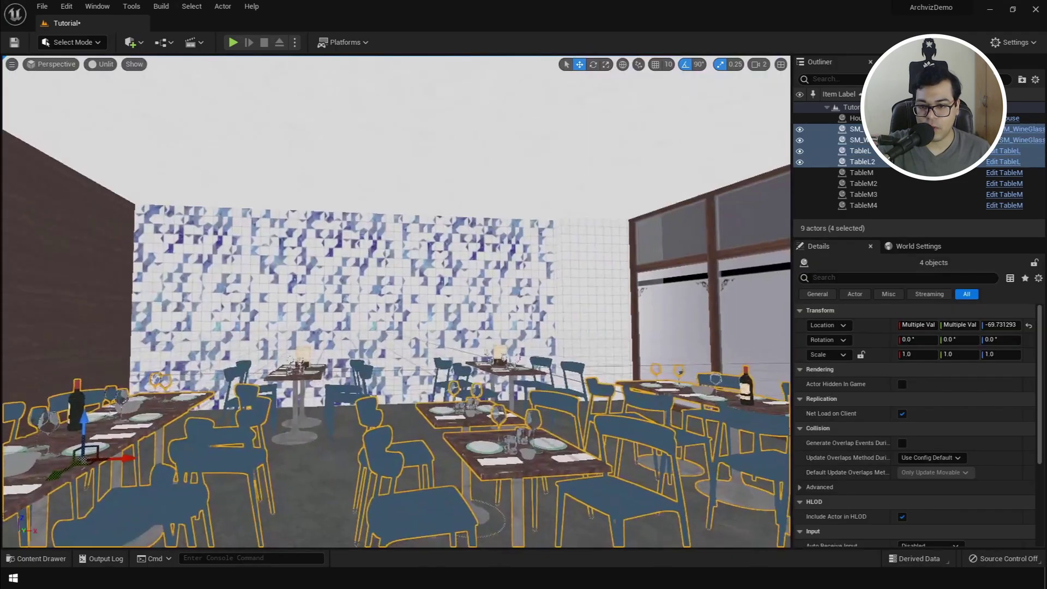
Face the tiled wall and inspect the Painting blueprint from the BPs folder in its own editor, then close it.
{"action": "mouse_move", "coordinate": [400, 227]}
{"action": "right_mouse_down"}
{"action": "mouse_move", "coordinate": [421, 227]}
{"action": "mouse_move", "coordinate": [401, 227]}
{"action": "right_mouse_up"}
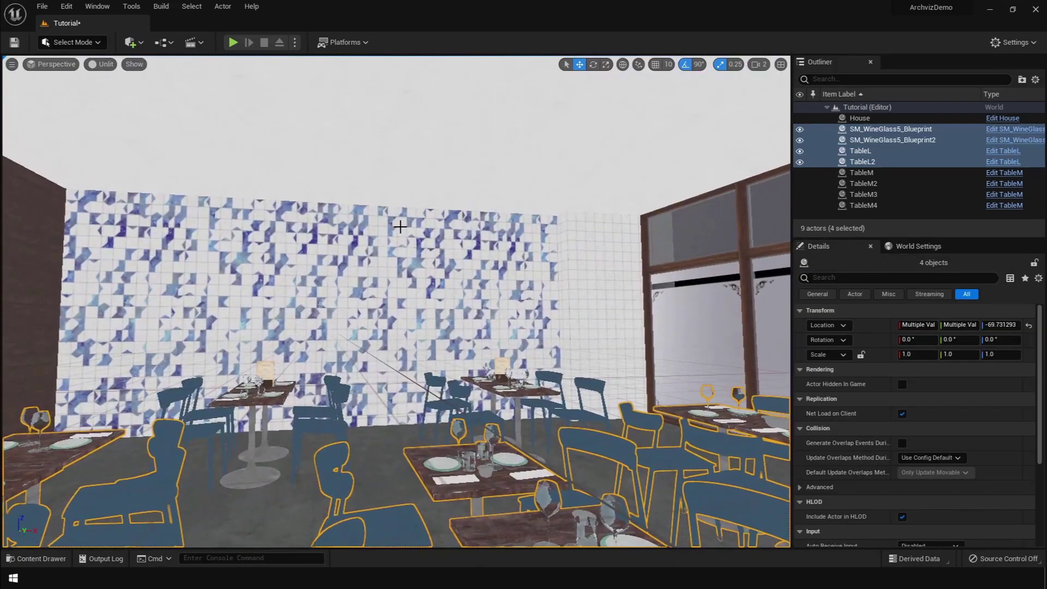
{"action": "scroll", "coordinate": [353, 270], "scroll_direction": "up", "scroll_amount": 8}
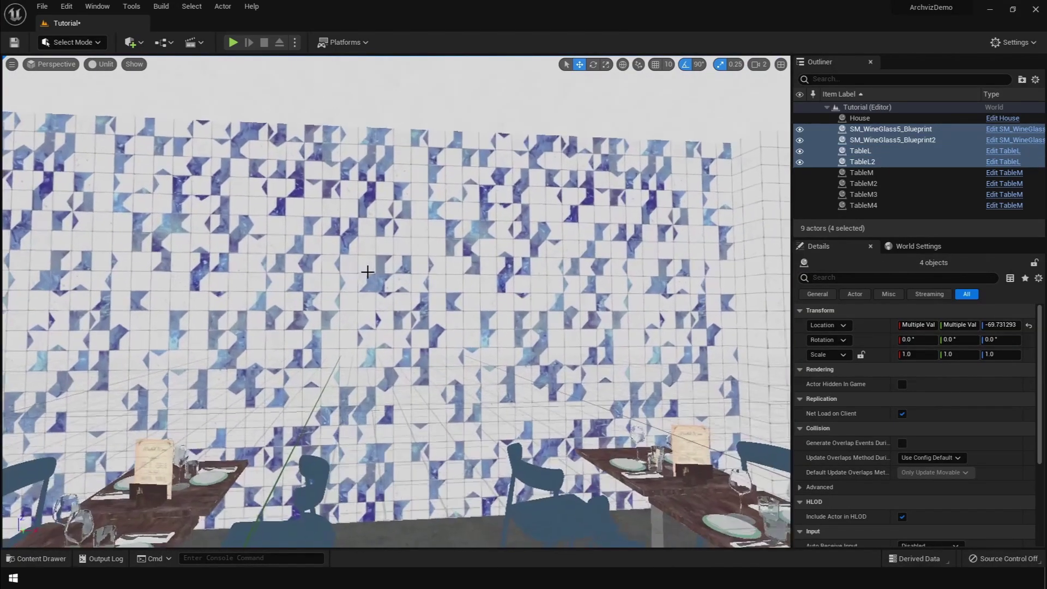
{"action": "key", "text": "ctrl+space"}
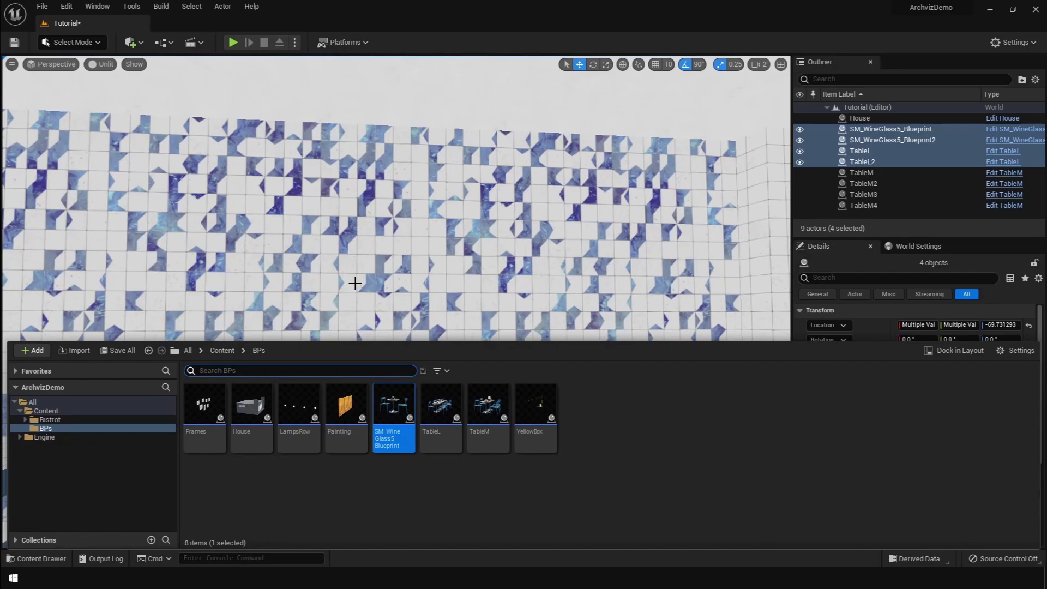
{"action": "double_click", "coordinate": [346, 405]}
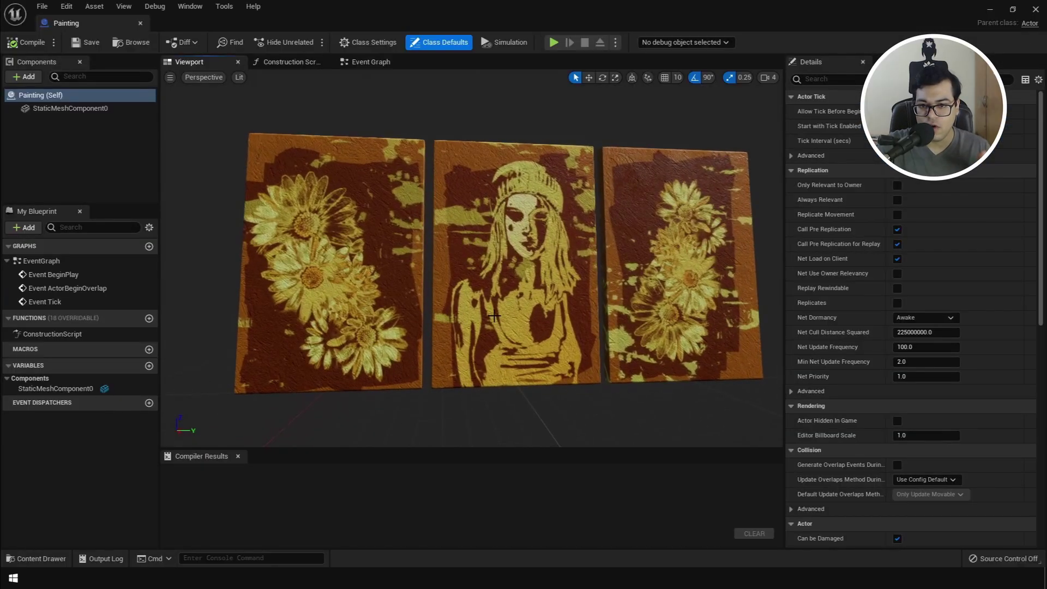
{"action": "mouse_move", "coordinate": [494, 316]}
{"action": "right_mouse_down"}
{"action": "mouse_move", "coordinate": [532, 306]}
{"action": "mouse_move", "coordinate": [512, 316]}
{"action": "mouse_move", "coordinate": [513, 333]}
{"action": "right_mouse_up"}
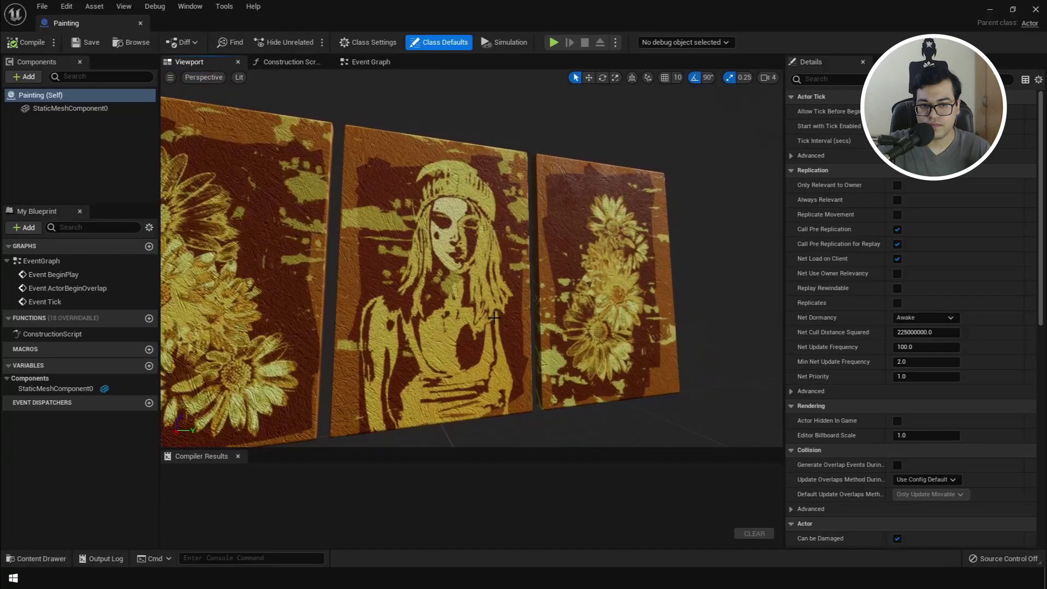
{"action": "left_click", "coordinate": [1036, 9]}
Place the Painting blueprint on the blue tiled wall, rotated -90° about Z and set slightly off the tiles at a Y of about -483.6.
{"action": "key", "text": "ctrl+space"}
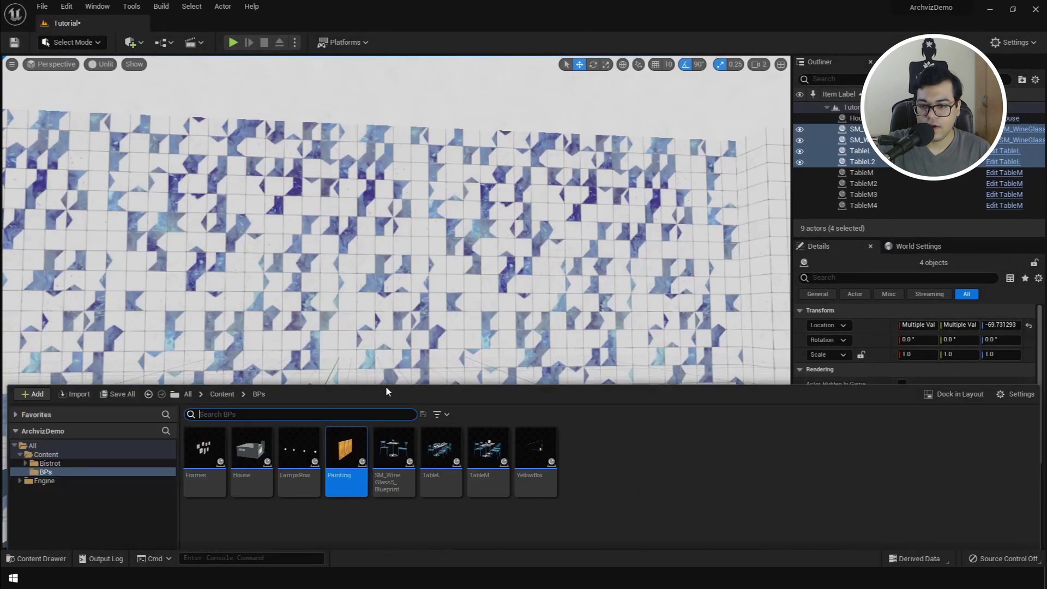
{"action": "mouse_move", "coordinate": [339, 415]}
{"action": "left_mouse_down"}
{"action": "mouse_move", "coordinate": [317, 253]}
{"action": "mouse_move", "coordinate": [316, 369]}
{"action": "mouse_move", "coordinate": [393, 377]}
{"action": "left_mouse_up"}
{"action": "key", "text": "e"}
{"action": "mouse_move", "coordinate": [393, 378]}
{"action": "right_mouse_down"}
{"action": "mouse_move", "coordinate": [294, 378]}
{"action": "mouse_move", "coordinate": [359, 386]}
{"action": "mouse_move", "coordinate": [331, 386]}
{"action": "right_mouse_up"}
{"action": "key", "text": "w"}
{"action": "key", "text": "d"}
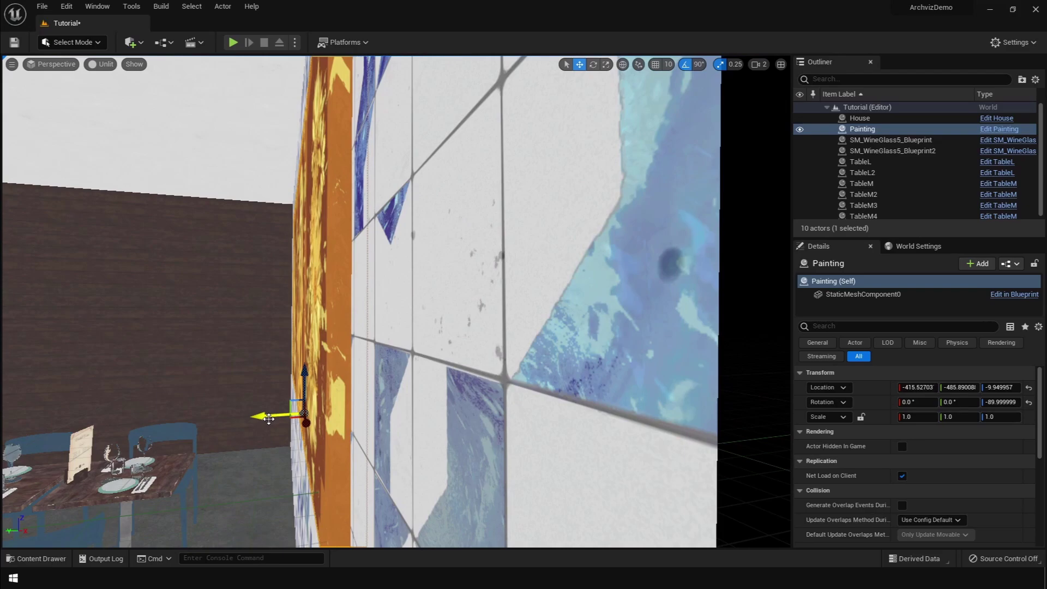
{"action": "left_click_drag", "start_coordinate": [269, 419], "coordinate": [259, 417]}
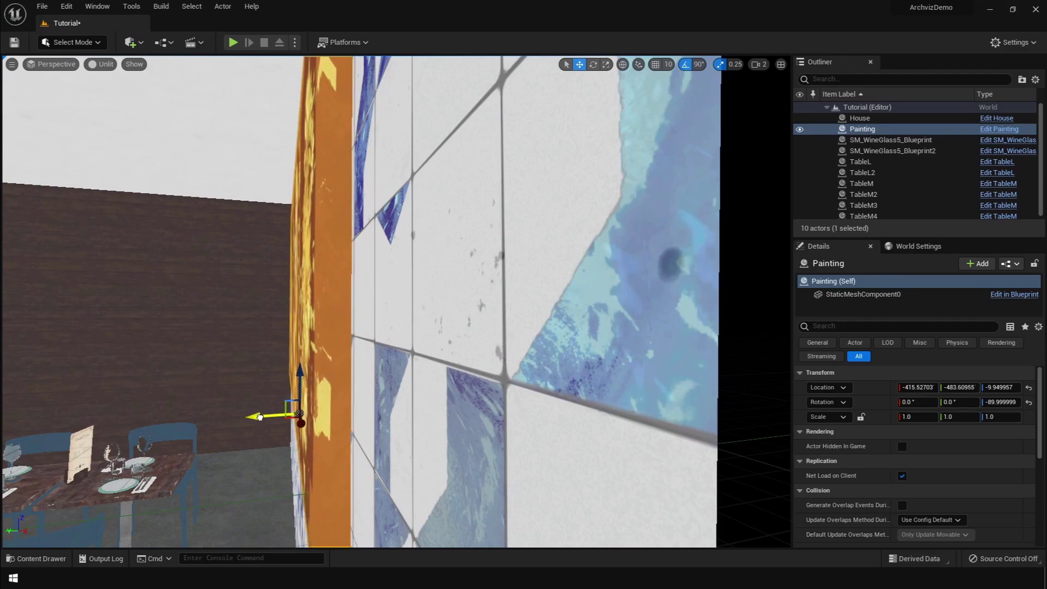
Place the Frames blueprint on the dark wood wall and adjust it to a Y of about -301.5 and a Z of about 127.
{"action": "key", "text": "a"}
{"action": "right_click_drag", "start_coordinate": [259, 422], "coordinate": [444, 422]}
{"action": "key", "text": "s"}
{"action": "right_click_drag", "start_coordinate": [311, 420], "coordinate": [322, 419]}
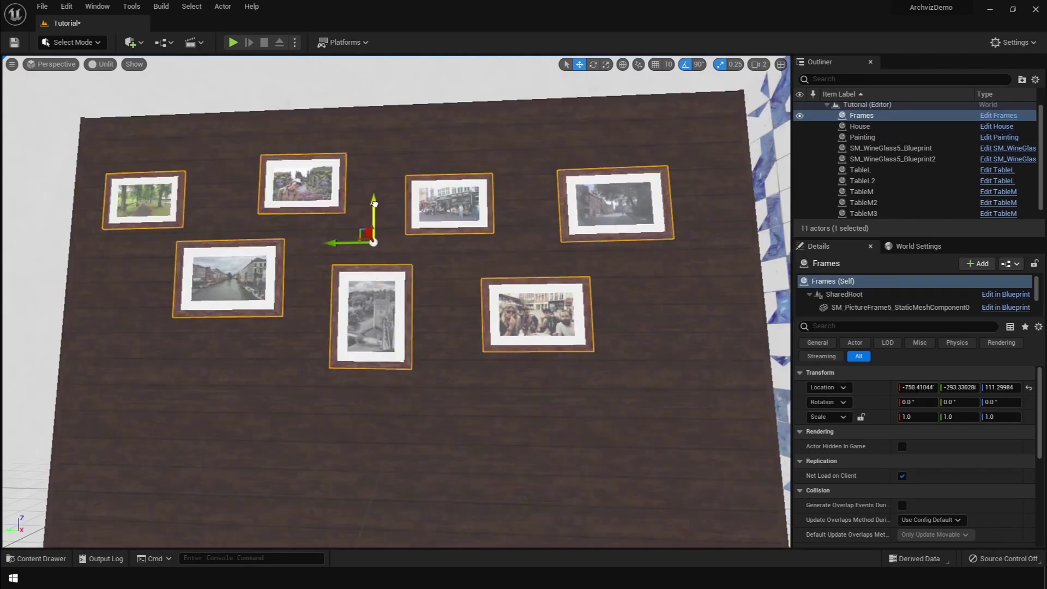
{"action": "left_click_drag", "start_coordinate": [374, 204], "coordinate": [374, 172]}
{"action": "right_click_drag", "start_coordinate": [374, 172], "coordinate": [349, 174]}
{"action": "right_click_drag", "start_coordinate": [491, 300], "coordinate": [491, 321]}
{"action": "key", "text": "a"}
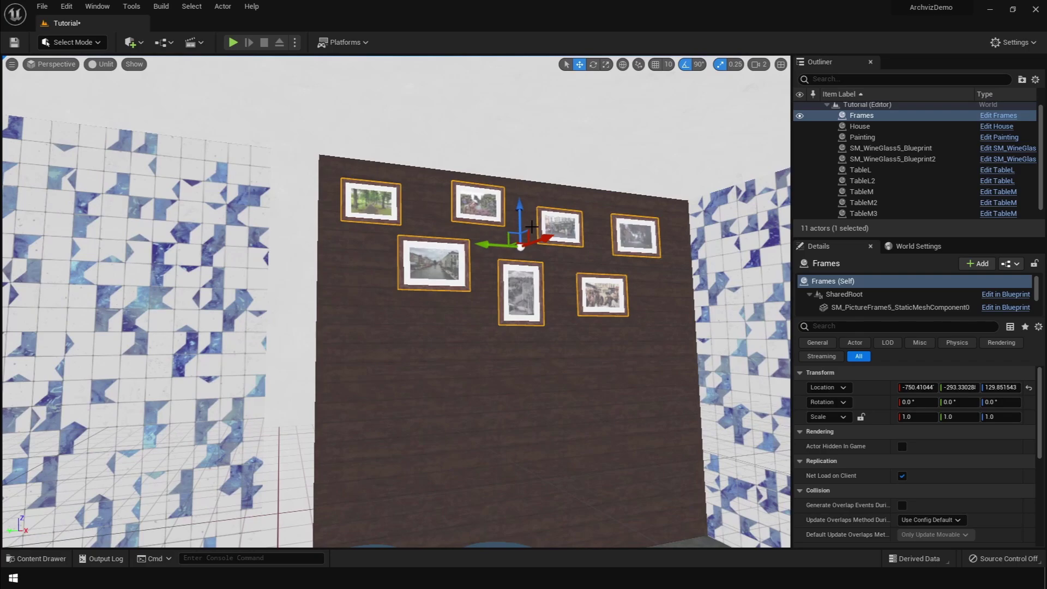
{"action": "left_click_drag", "start_coordinate": [519, 214], "coordinate": [519, 217]}
{"action": "left_click_drag", "start_coordinate": [487, 249], "coordinate": [497, 249]}
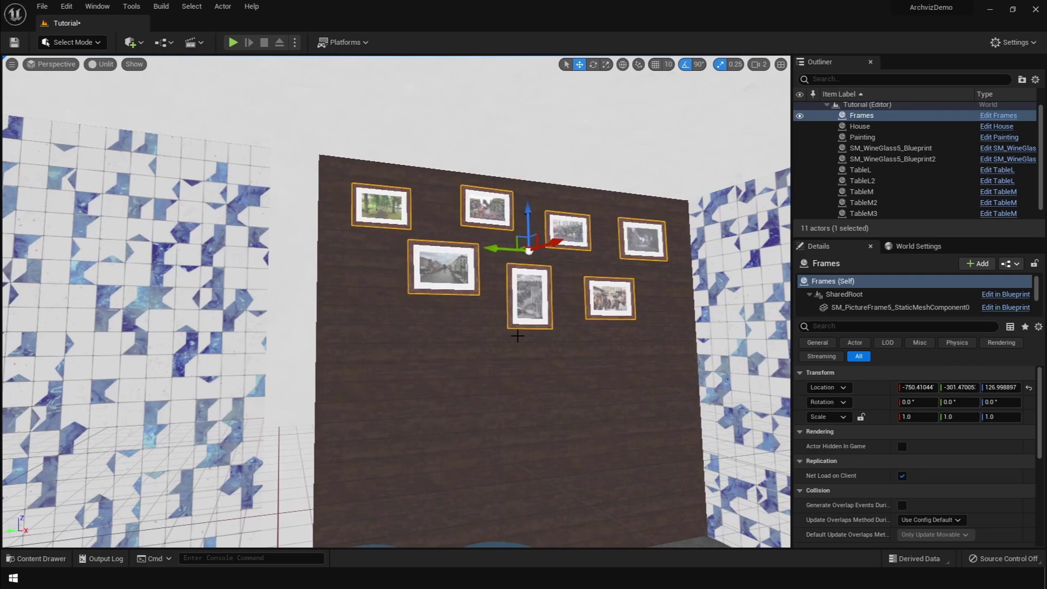
Check the LampsRow blueprint and place it in front of the painting wall, at a Y of about -386.2 and a Z of about 106.3.
{"action": "right_click_drag", "start_coordinate": [517, 335], "coordinate": [622, 349]}
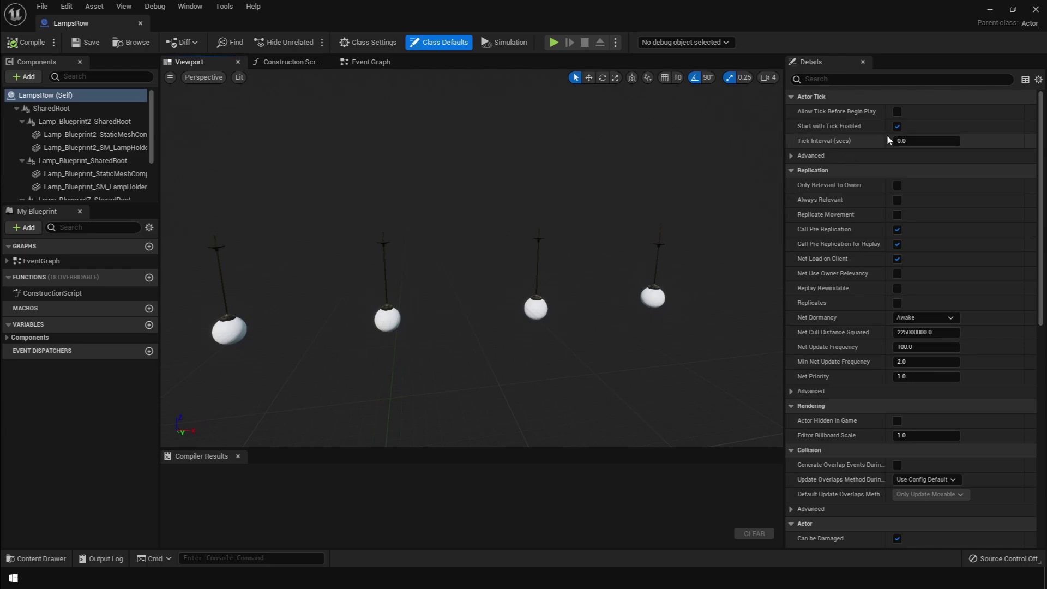
{"action": "left_click", "coordinate": [1035, 9]}
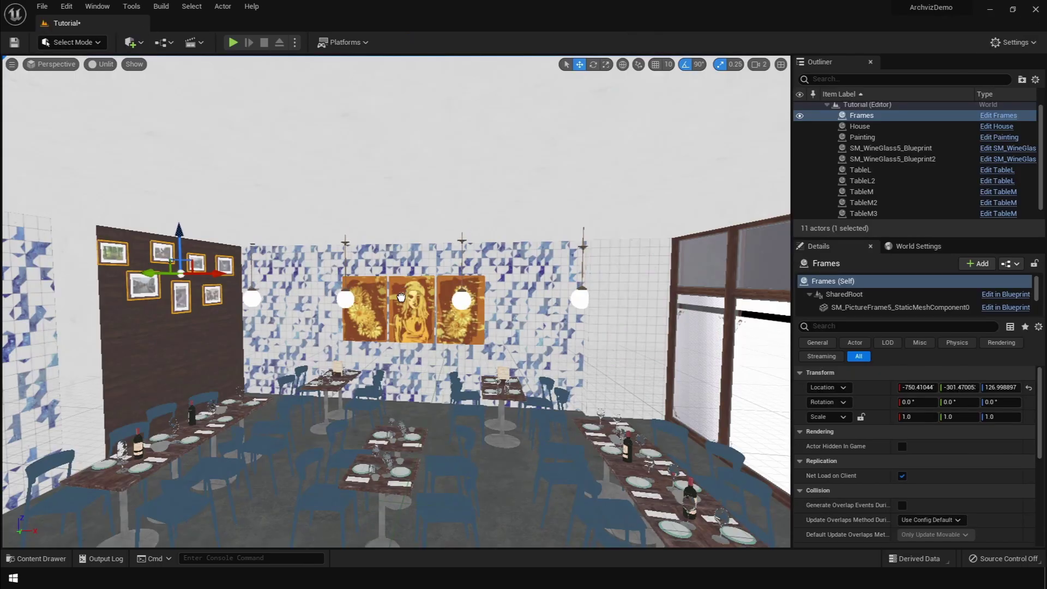
{"action": "left_click_drag", "start_coordinate": [399, 301], "coordinate": [399, 304]}
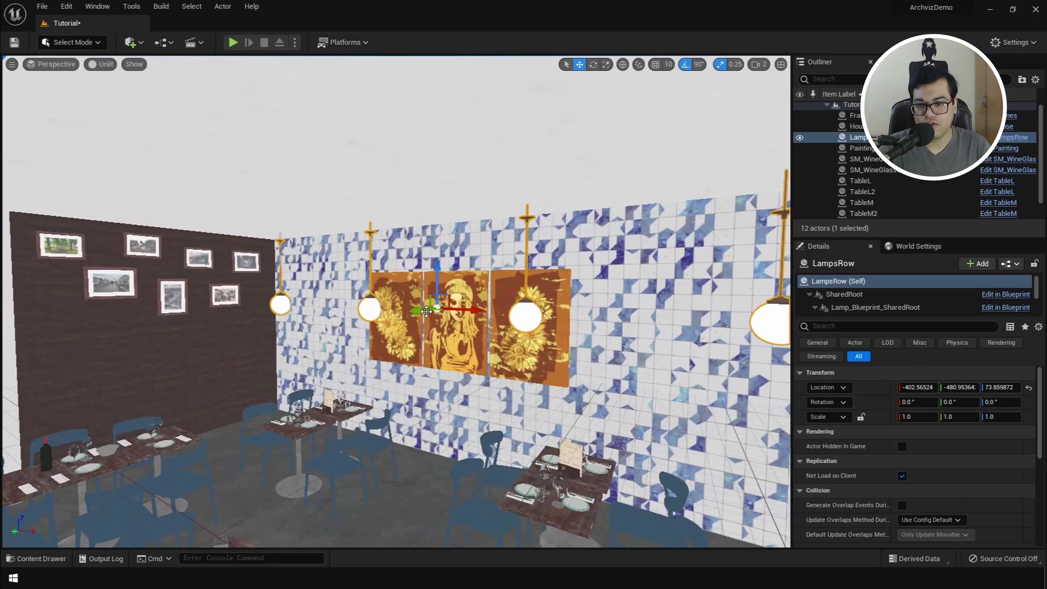
{"action": "left_click_drag", "start_coordinate": [426, 312], "coordinate": [389, 313]}
{"action": "right_click_drag", "start_coordinate": [388, 313], "coordinate": [423, 313]}
{"action": "left_click_drag", "start_coordinate": [330, 295], "coordinate": [330, 268]}
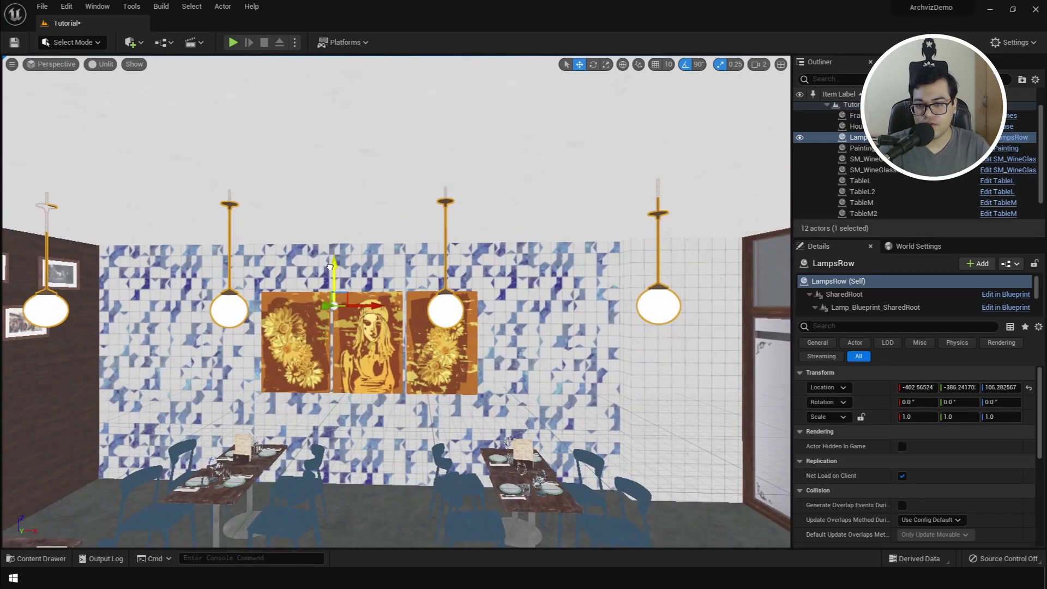
Shift the LampsRow along the X axis towards the windows, to an X of about -329.9.
{"action": "right_click_drag", "start_coordinate": [330, 267], "coordinate": [341, 265]}
{"action": "left_click_drag", "start_coordinate": [365, 306], "coordinate": [419, 306]}
{"action": "right_click_drag", "start_coordinate": [455, 263], "coordinate": [455, 275]}
{"action": "key", "text": "s"}
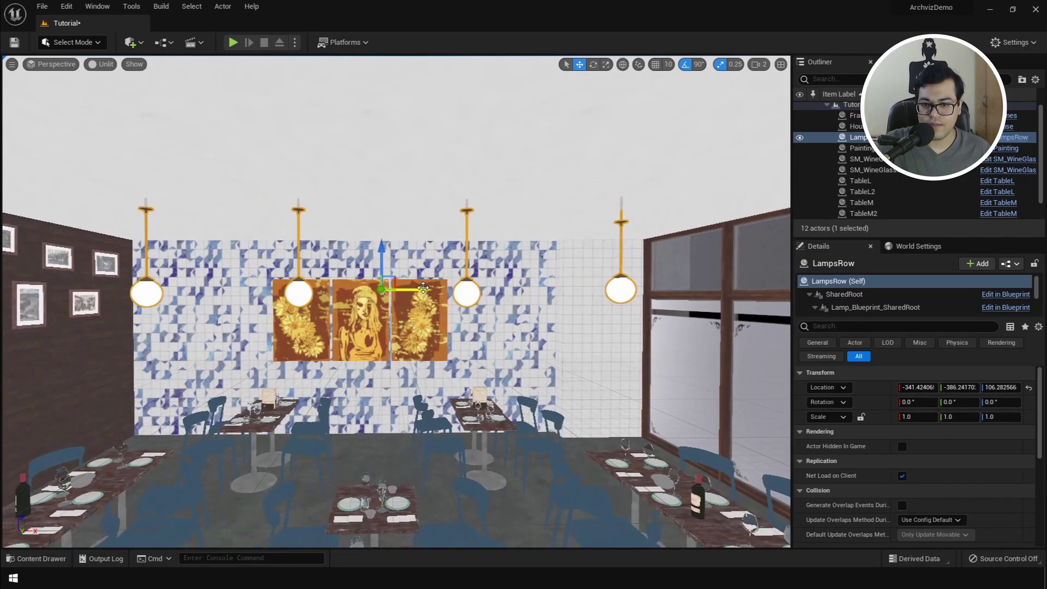
{"action": "left_click_drag", "start_coordinate": [423, 288], "coordinate": [431, 288]}
In a Top wireframe view, duplicate the LampsRow three times along the Y axis across the dining area, the last at a Y of about 193.7.
{"action": "key", "text": "s"}
{"action": "right_click_drag", "start_coordinate": [432, 288], "coordinate": [350, 368]}
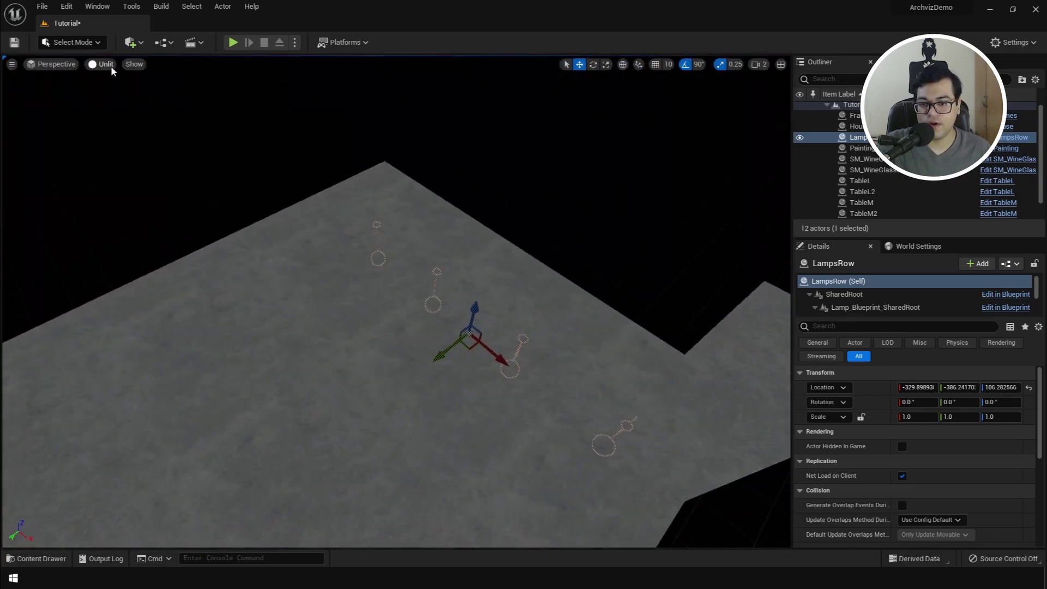
{"action": "left_click", "coordinate": [52, 64]}
{"action": "left_click", "coordinate": [46, 125]}
{"action": "left_click", "coordinate": [80, 66]}
{"action": "left_click", "coordinate": [85, 120]}
{"action": "right_click_drag", "start_coordinate": [493, 264], "coordinate": [475, 268]}
{"action": "left_click_drag", "start_coordinate": [453, 186], "coordinate": [453, 371], "text": "alt"}
{"action": "right_click_drag", "start_coordinate": [442, 371], "coordinate": [443, 299]}
{"action": "left_click_drag", "start_coordinate": [455, 296], "coordinate": [453, 393], "text": "alt"}
{"action": "right_click_drag", "start_coordinate": [400, 167], "coordinate": [396, 196]}
Set the Top view's mode to Lit and return to the Perspective view of the room.
{"action": "left_click", "coordinate": [84, 64]}
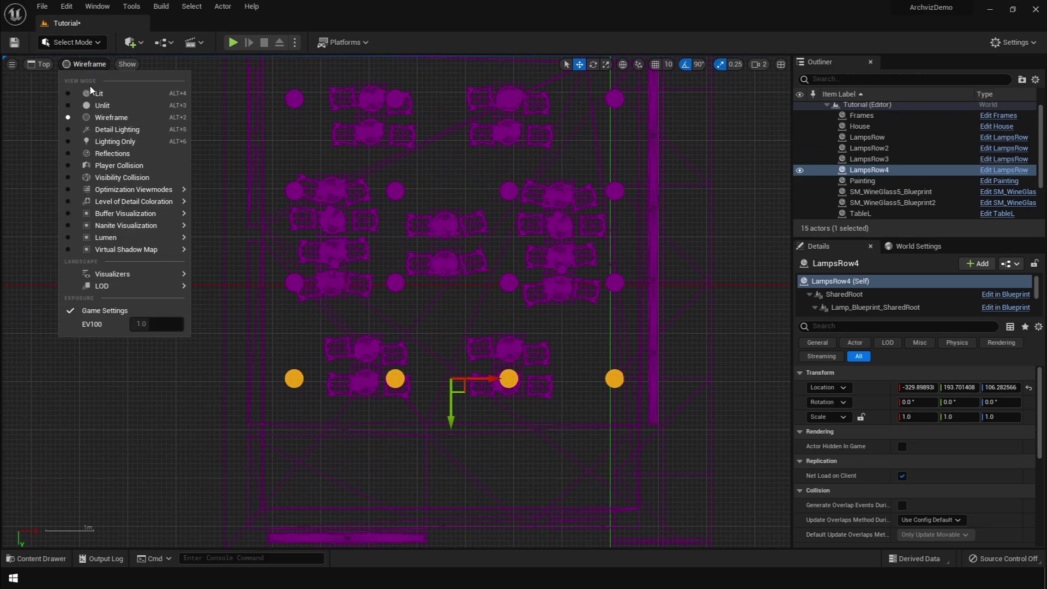
{"action": "left_click", "coordinate": [92, 94]}
{"action": "left_click", "coordinate": [41, 64]}
{"action": "left_click", "coordinate": [64, 83]}
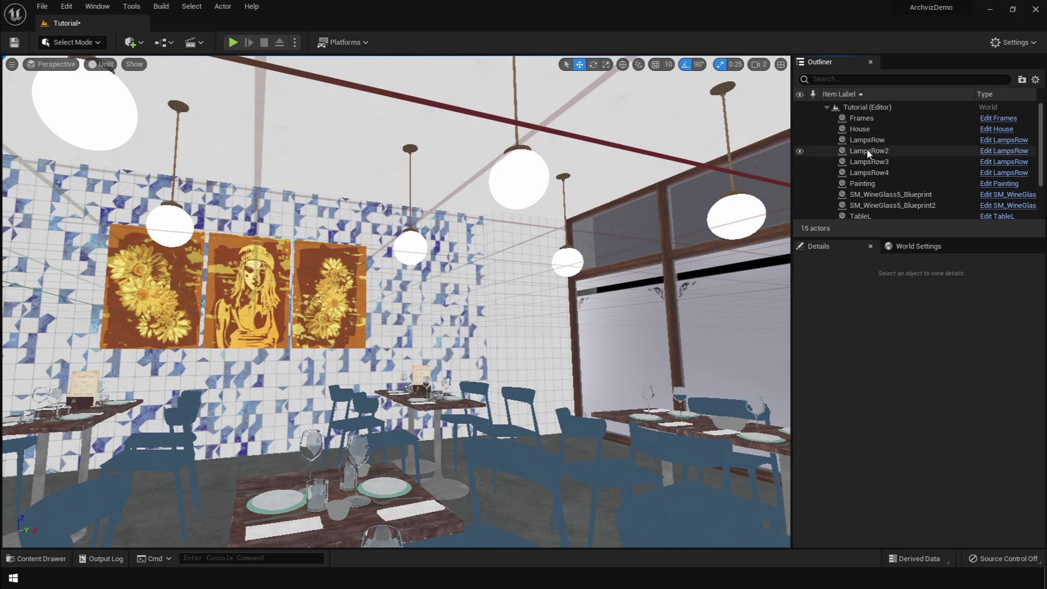
Select all actors in the level, from Frames to the last table, and group them in a new furniture folder.
{"action": "scroll", "coordinate": [868, 153], "scroll_direction": "down", "scroll_amount": 3}
{"action": "scroll", "coordinate": [862, 137], "scroll_direction": "up", "scroll_amount": 3}
{"action": "left_click", "coordinate": [862, 119]}
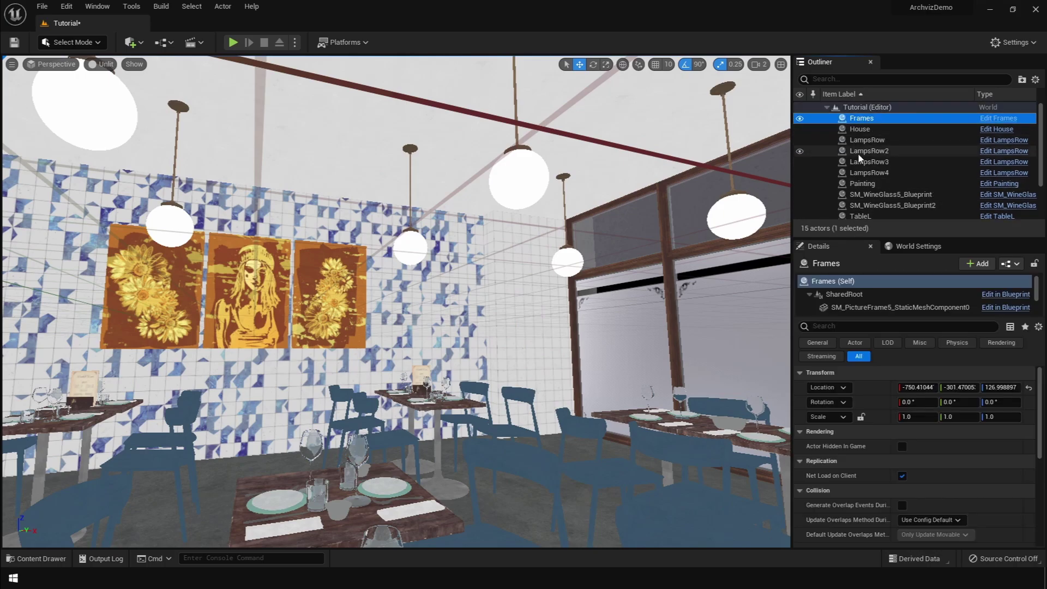
{"action": "scroll", "coordinate": [859, 158], "scroll_direction": "down", "scroll_amount": 3}
{"action": "left_click", "coordinate": [856, 216], "text": "shift"}
{"action": "scroll", "coordinate": [873, 169], "scroll_direction": "up", "scroll_amount": 3}
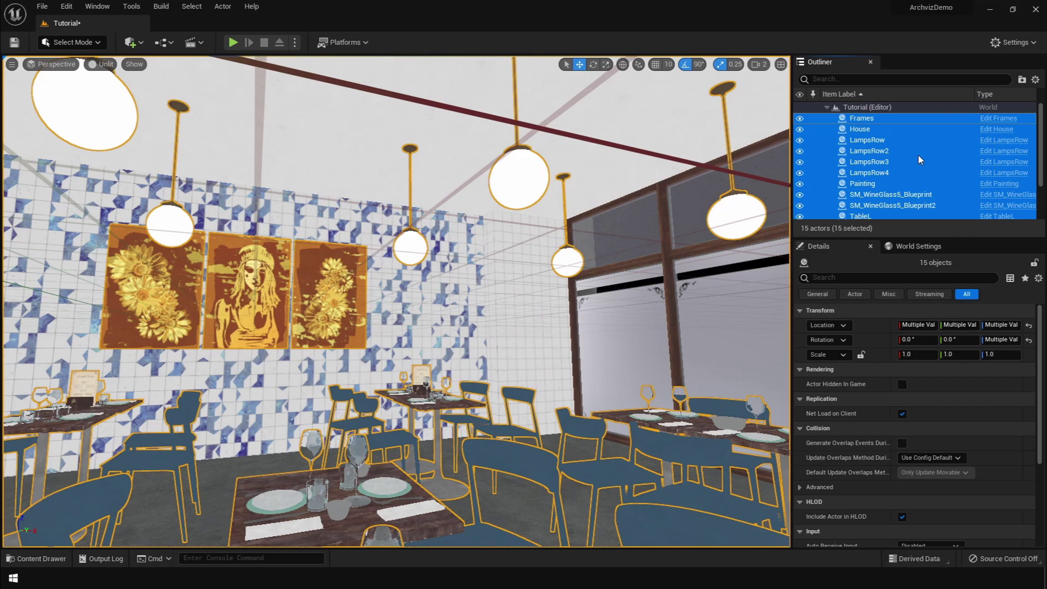
{"action": "left_click", "coordinate": [1022, 79]}
{"action": "type", "text": "Fur"}
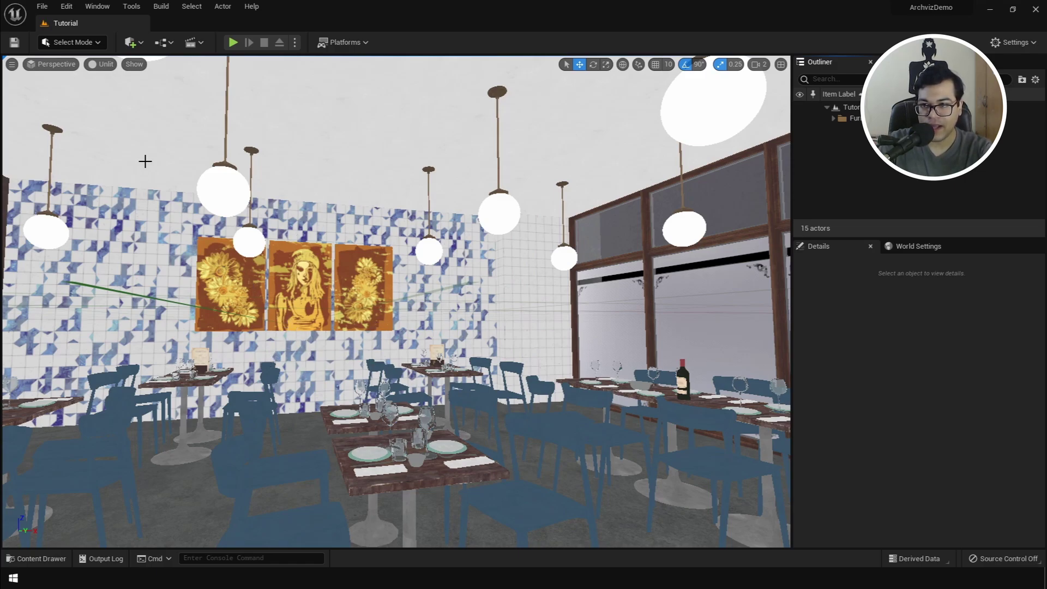
Switch the perspective view to Lit and add a Directional Light with its mobility set to Movable.
{"action": "left_click", "coordinate": [100, 65]}
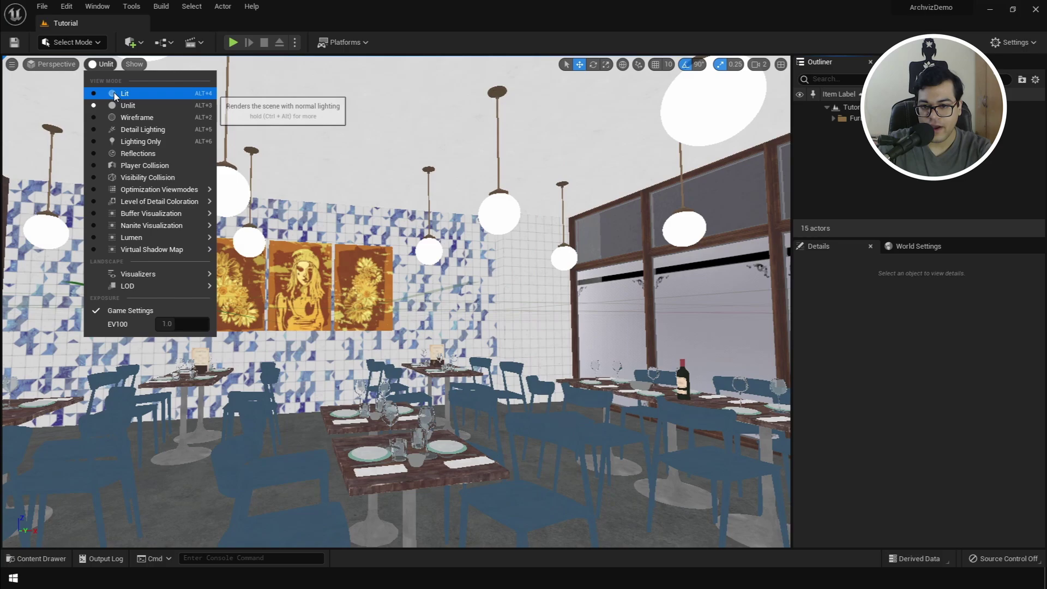
{"action": "left_click", "coordinate": [113, 92]}
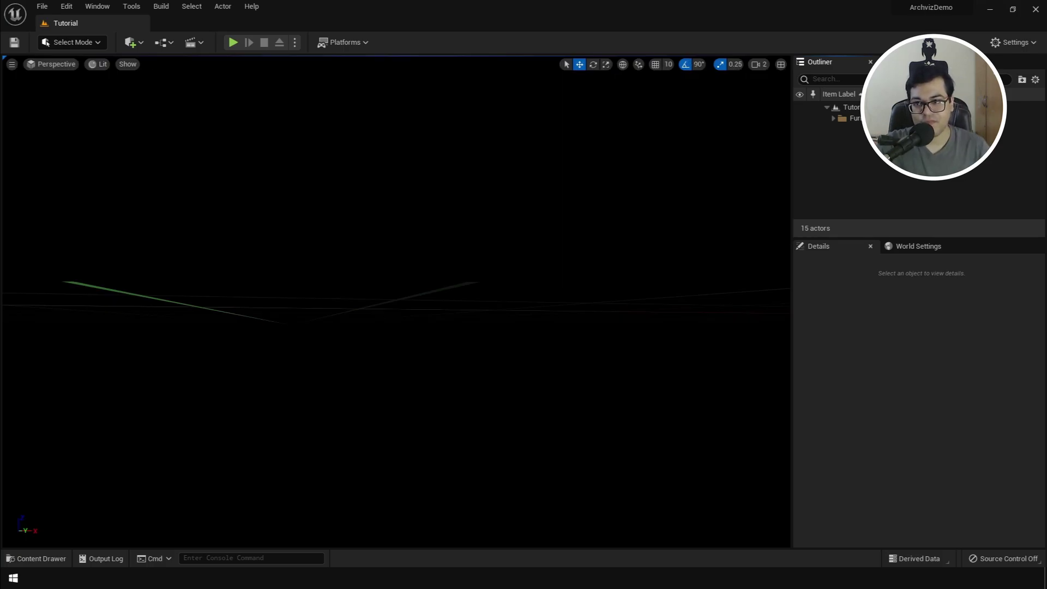
{"action": "left_click", "coordinate": [132, 43]}
{"action": "mouse_move", "coordinate": [175, 143]}
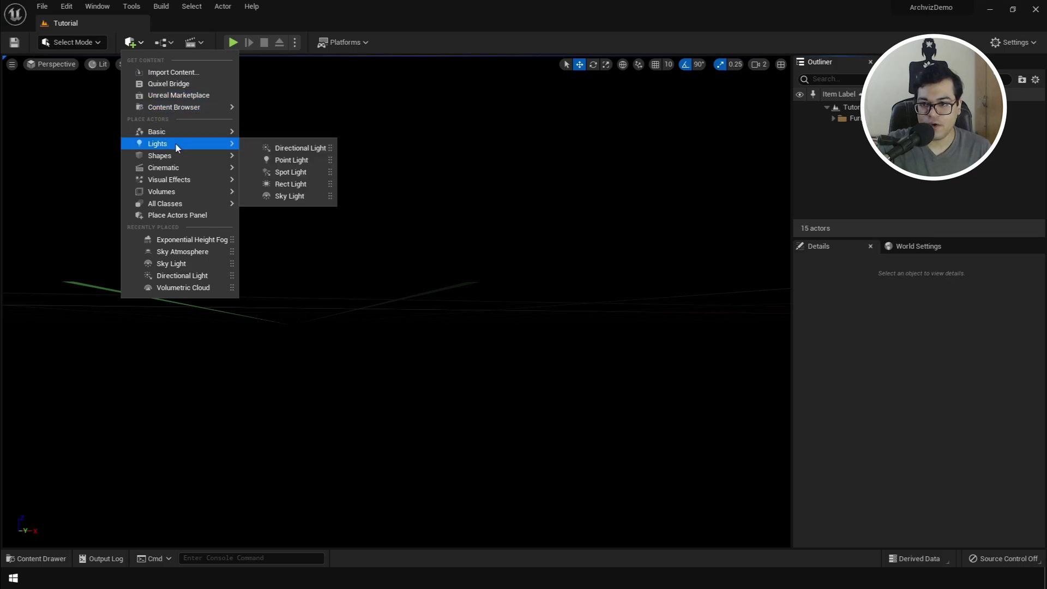
{"action": "left_click", "coordinate": [271, 147]}
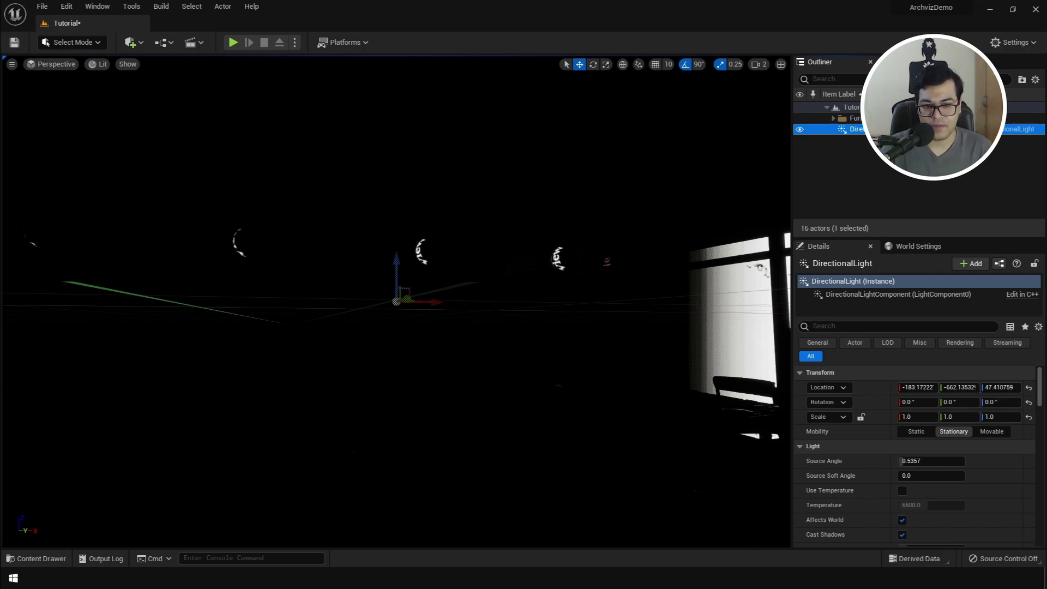
{"action": "left_click", "coordinate": [991, 431]}
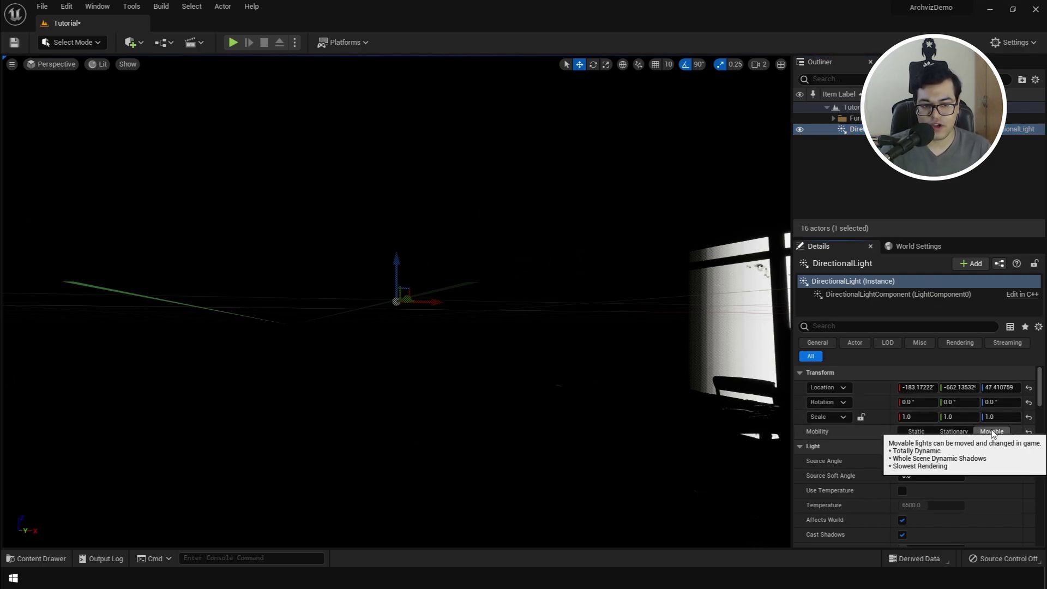
Enable Cast Shadows on Clouds and Cast Shadows on Atmosphere for the Directional Light.
{"action": "left_click", "coordinate": [873, 326]}
{"action": "type", "text": "atm"}
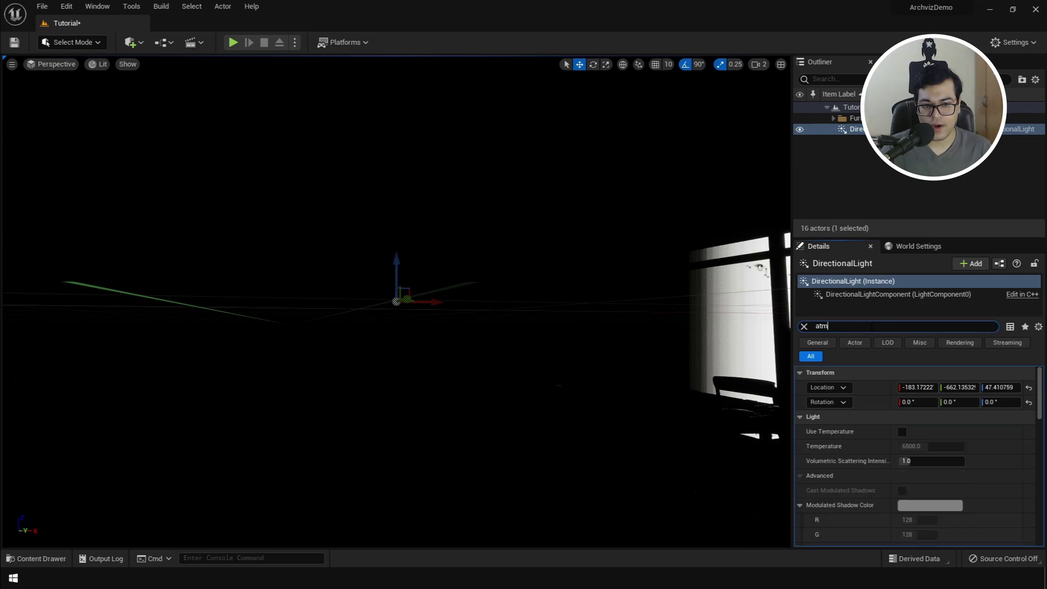
{"action": "type", "text": "os"}
{"action": "left_click", "coordinate": [903, 402]}
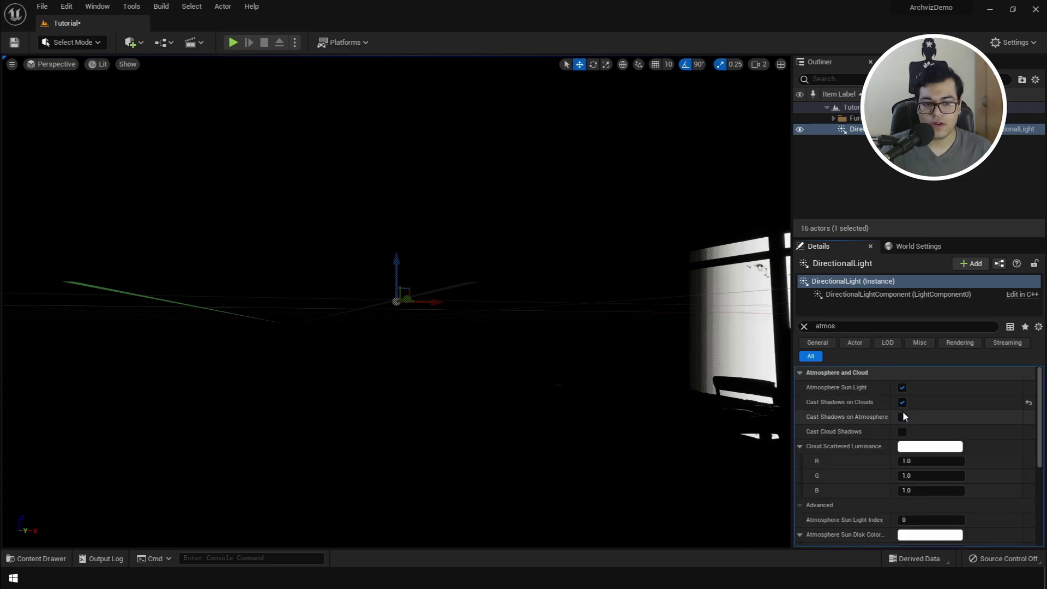
{"action": "left_click", "coordinate": [903, 417]}
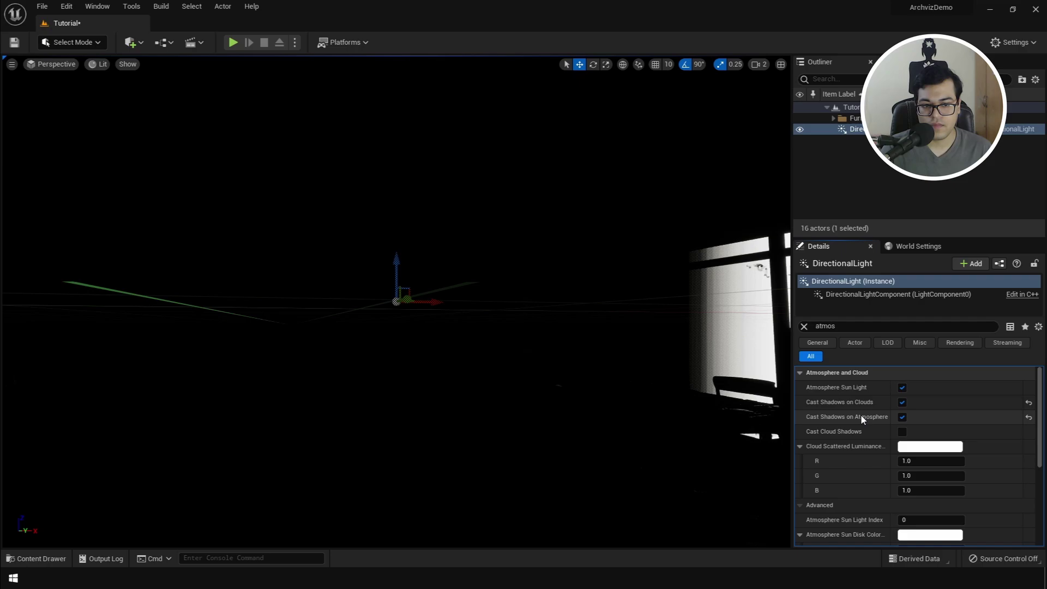
{"action": "left_click", "coordinate": [805, 326]}
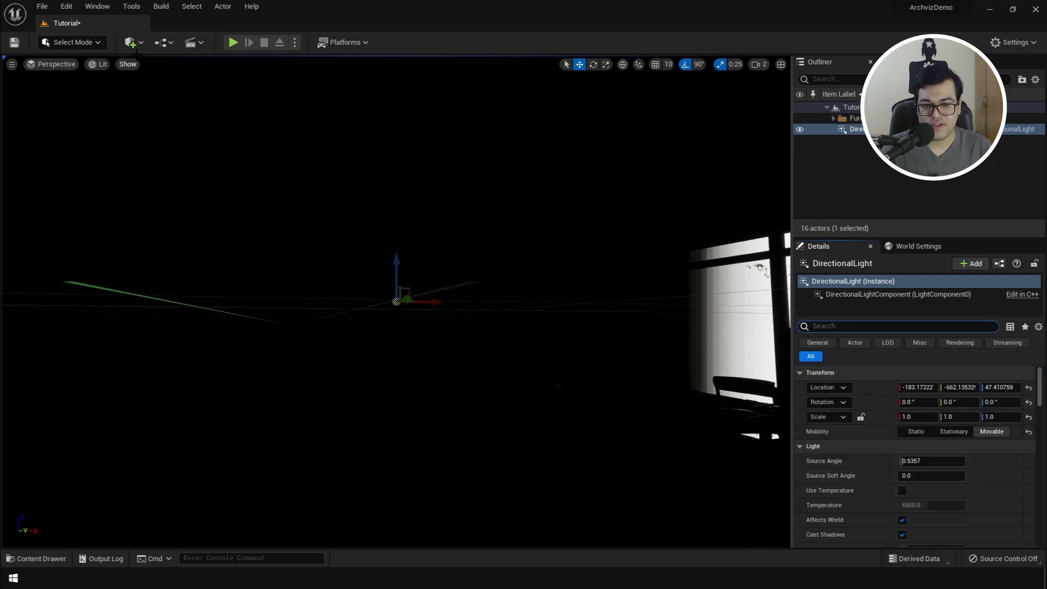
Add a Sky Light, set its mobility to Movable and enable Real Time Capture.
{"action": "left_click", "coordinate": [134, 44]}
{"action": "mouse_move", "coordinate": [169, 145]}
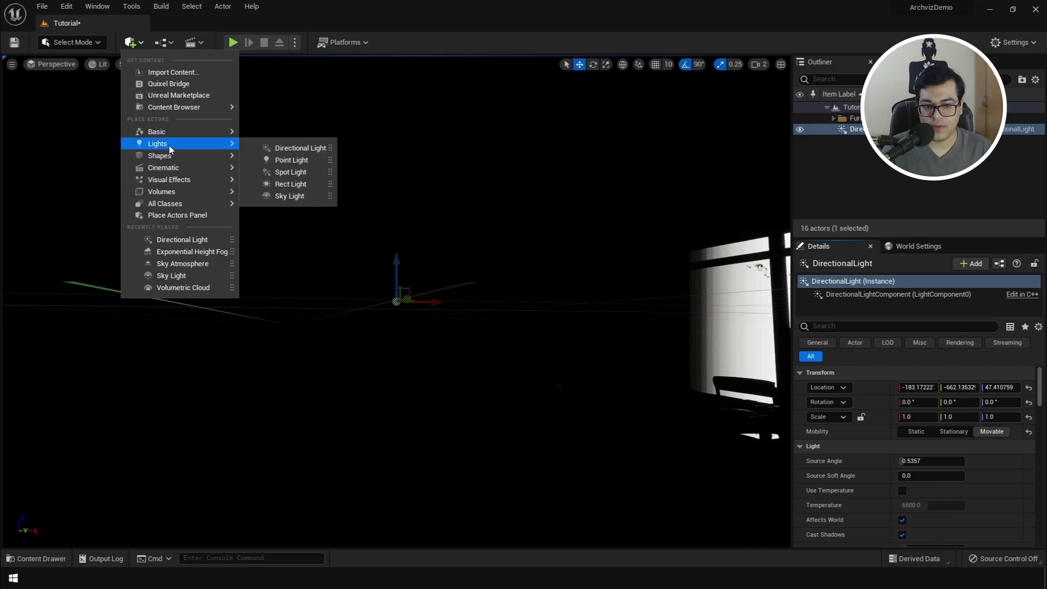
{"action": "left_click", "coordinate": [306, 196]}
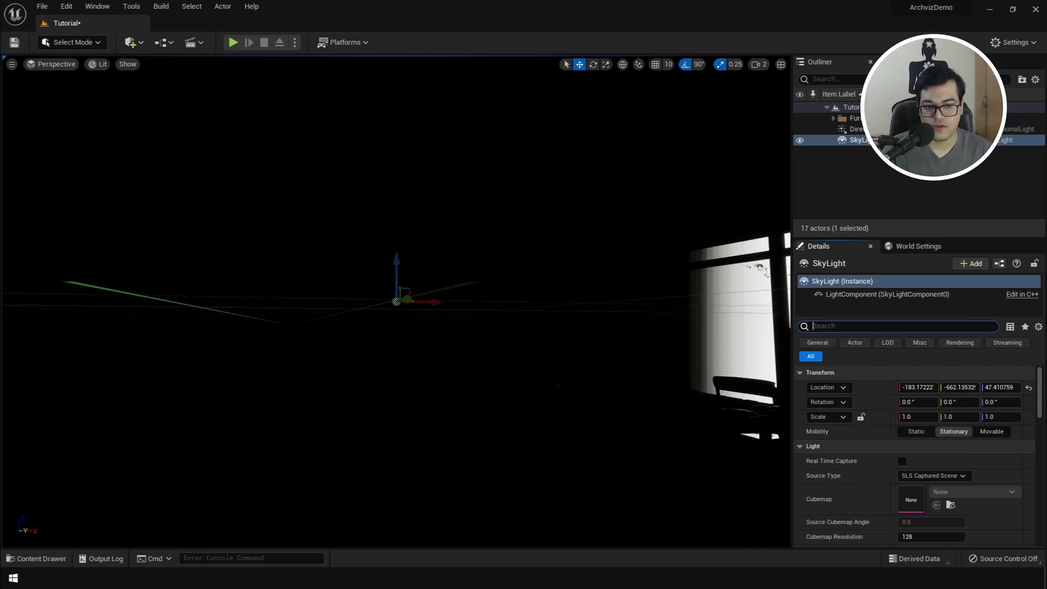
{"action": "left_click", "coordinate": [991, 431]}
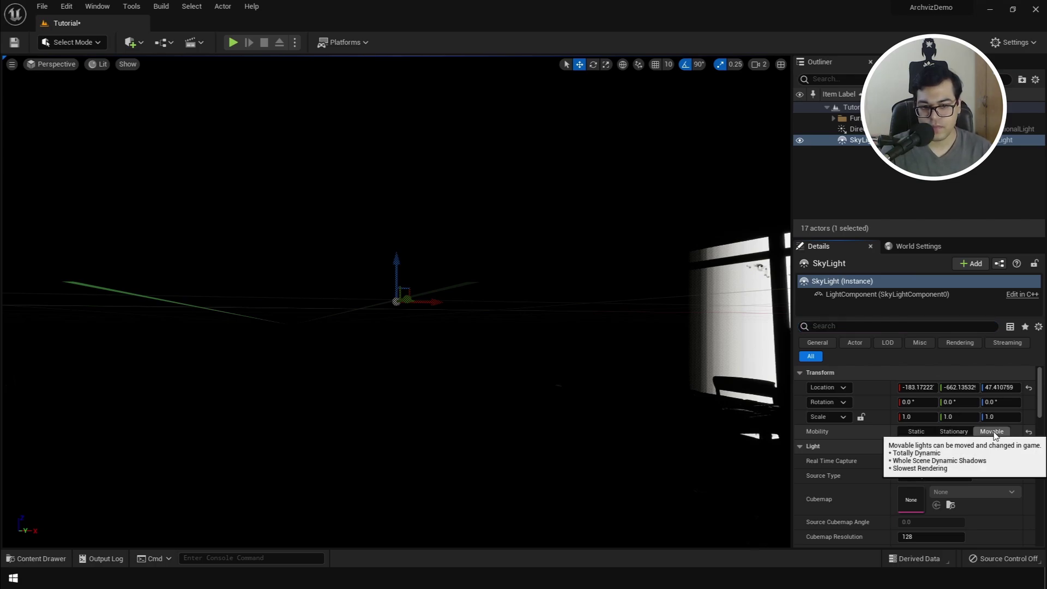
{"action": "left_click", "coordinate": [904, 461]}
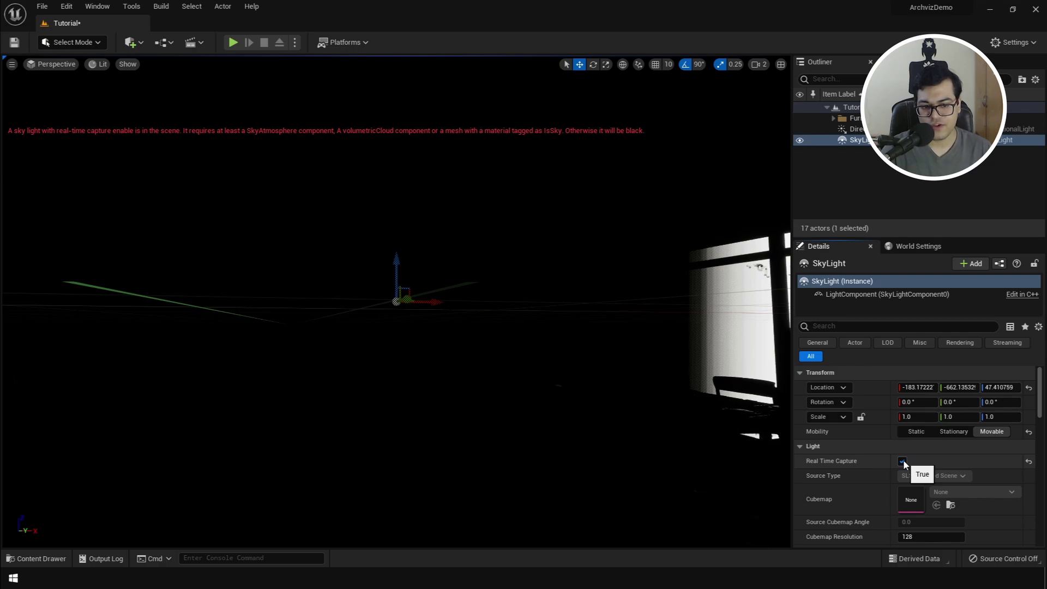
Set the Sky Light's Cubemap Resolution to 512.
{"action": "scroll", "coordinate": [903, 459], "scroll_direction": "down", "scroll_amount": 1}
{"action": "left_click", "coordinate": [922, 518]}
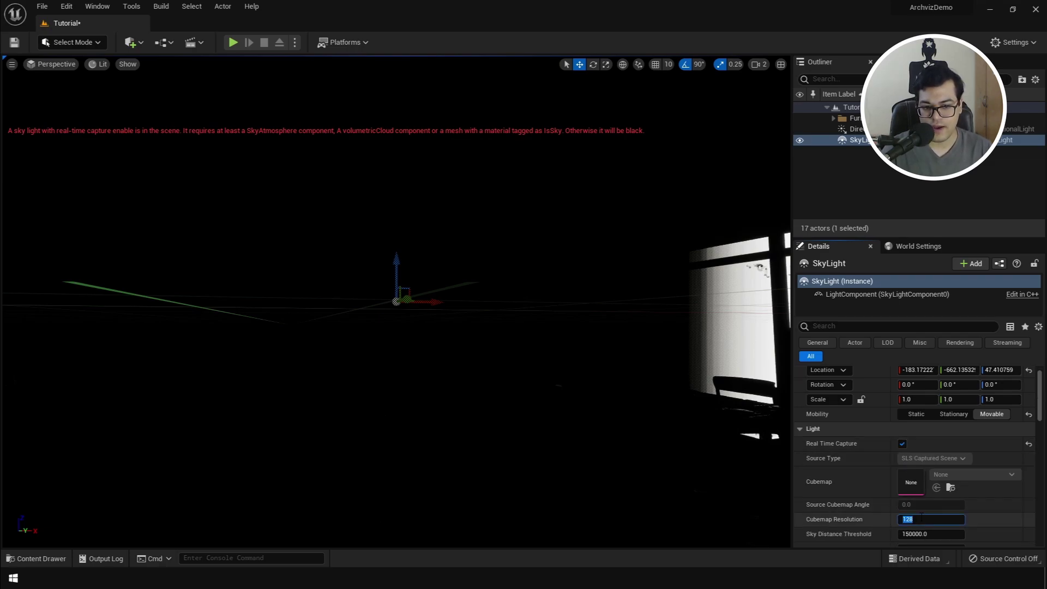
{"action": "type", "text": "512"}
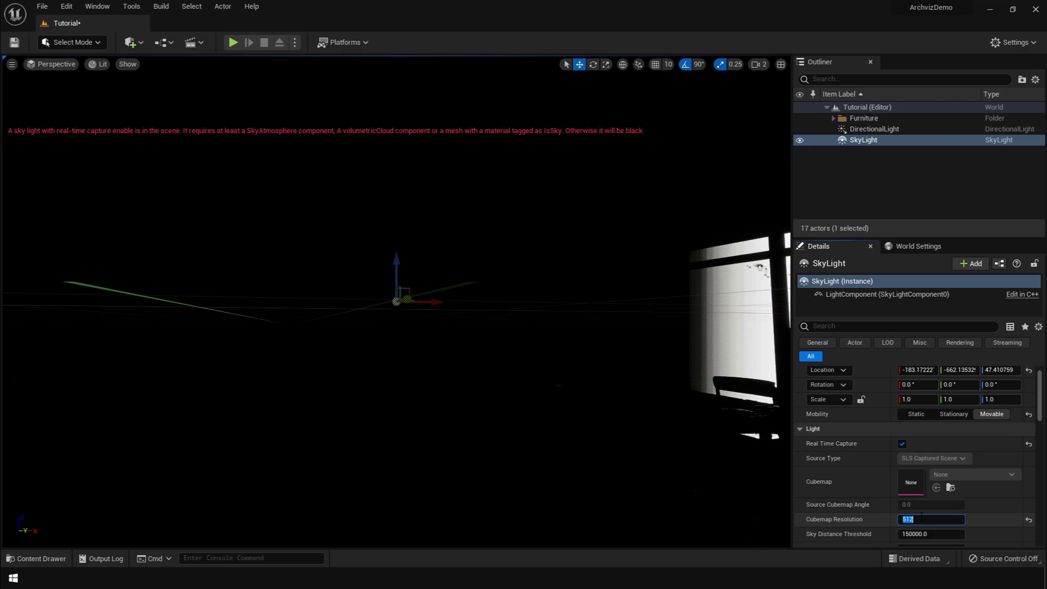
{"action": "left_click", "coordinate": [889, 140]}
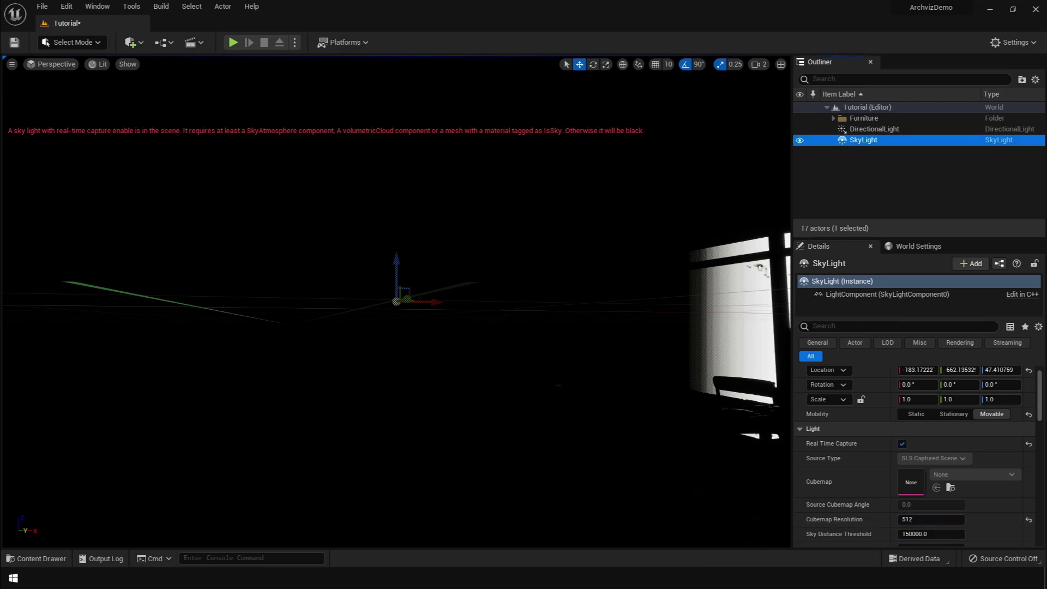
Add a Sky Atmosphere actor to the level from the visual effects actors.
{"action": "left_click", "coordinate": [140, 44]}
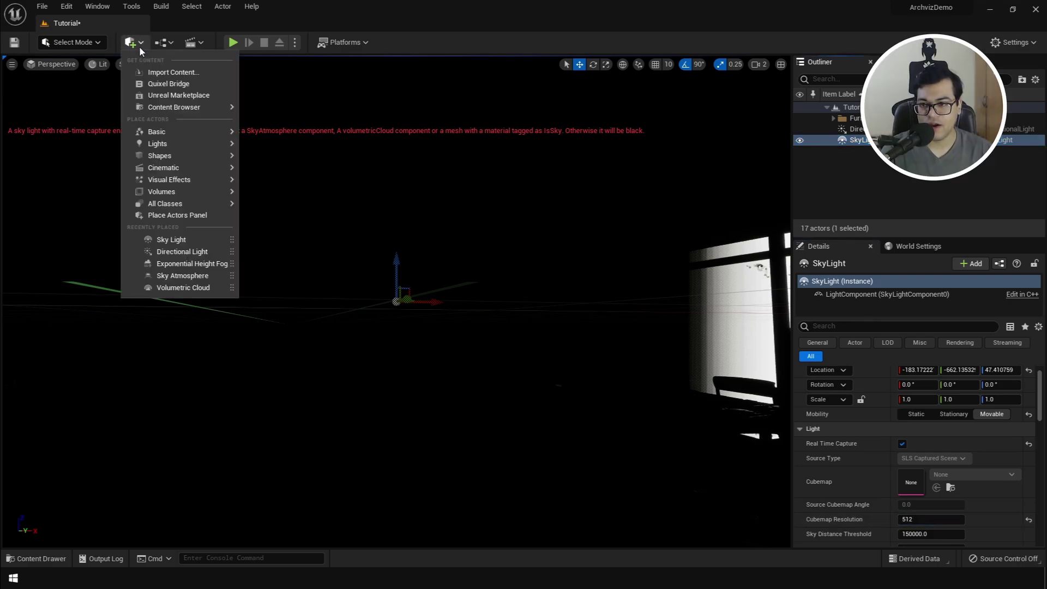
{"action": "mouse_move", "coordinate": [184, 179]}
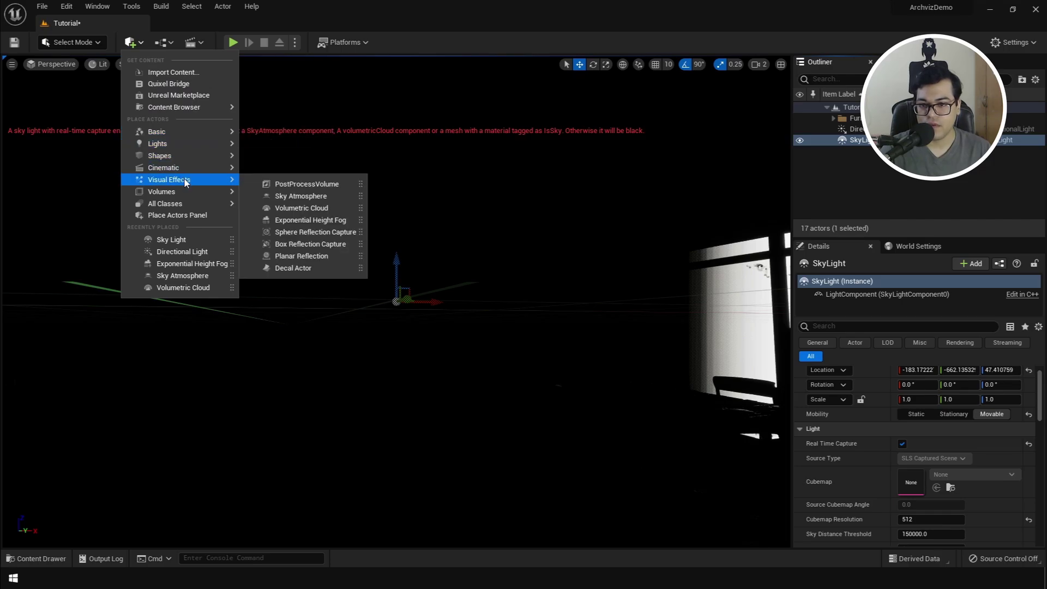
{"action": "left_click", "coordinate": [277, 197]}
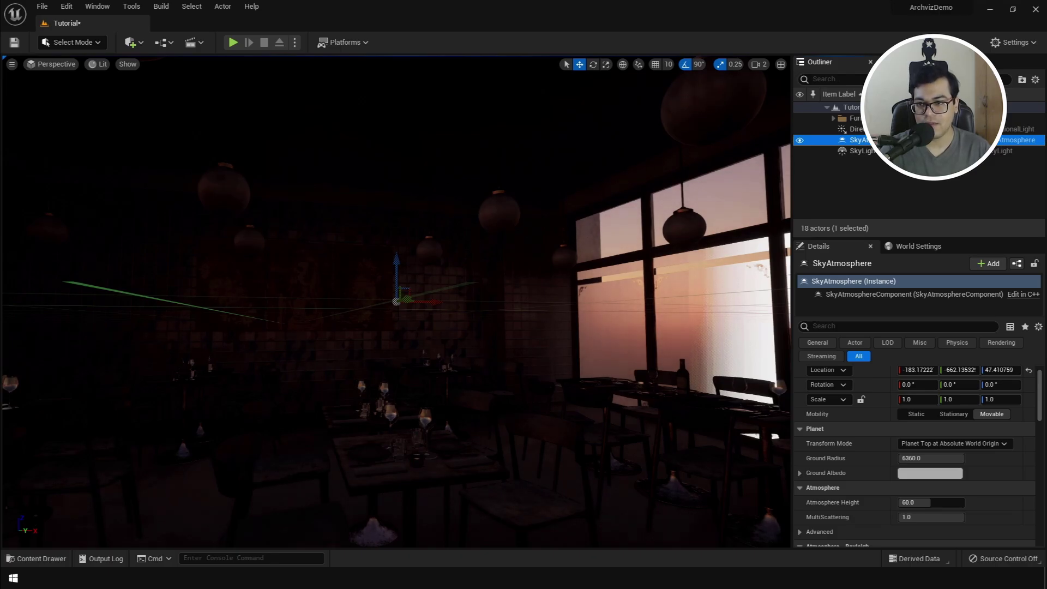
Add an Exponential Height Fog to the level and enable its Volumetric Fog.
{"action": "left_click", "coordinate": [131, 42]}
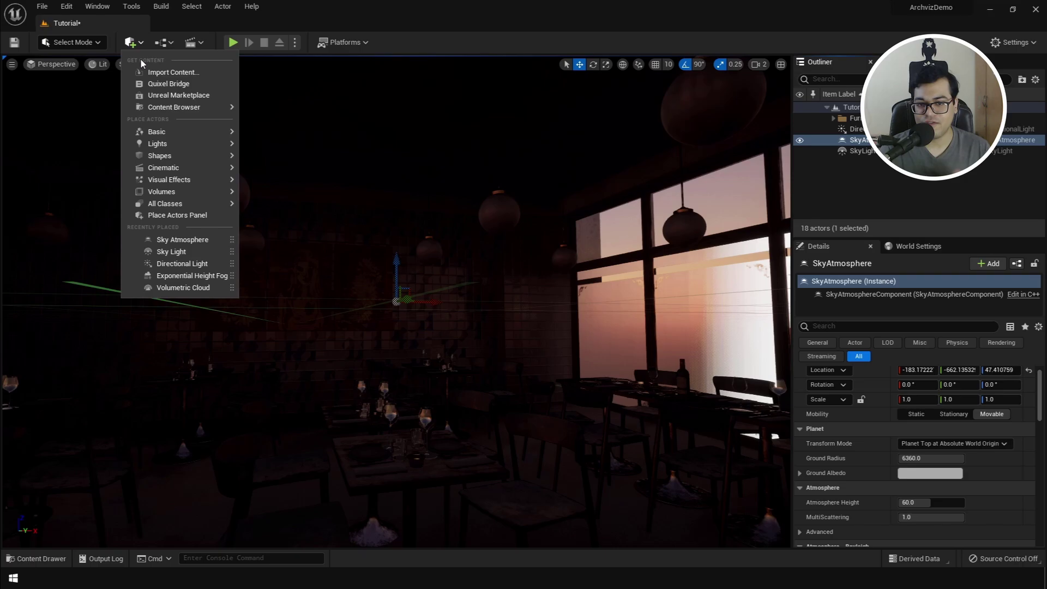
{"action": "mouse_move", "coordinate": [175, 180]}
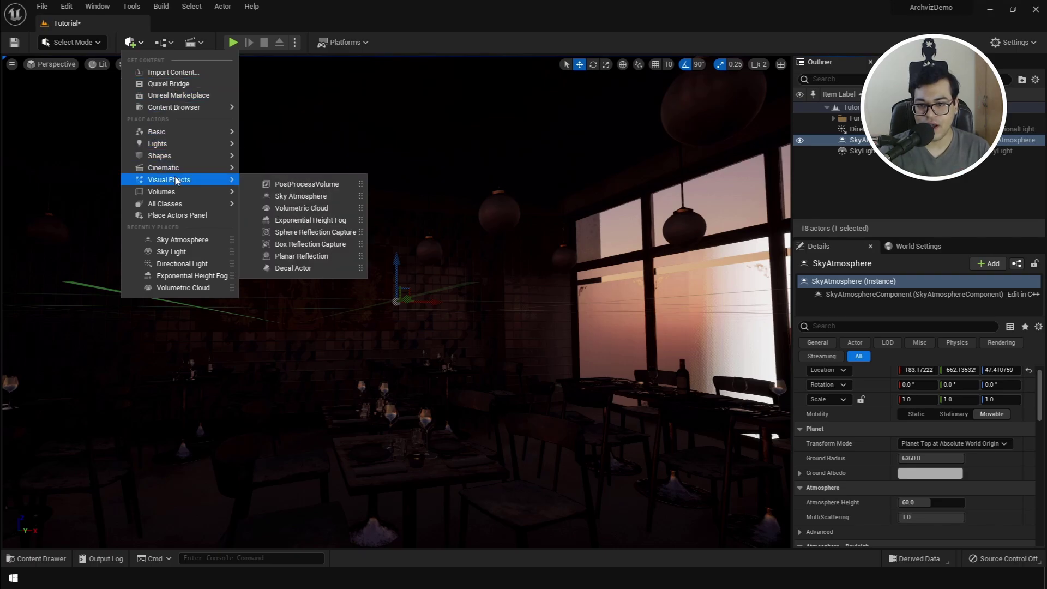
{"action": "left_click", "coordinate": [287, 220]}
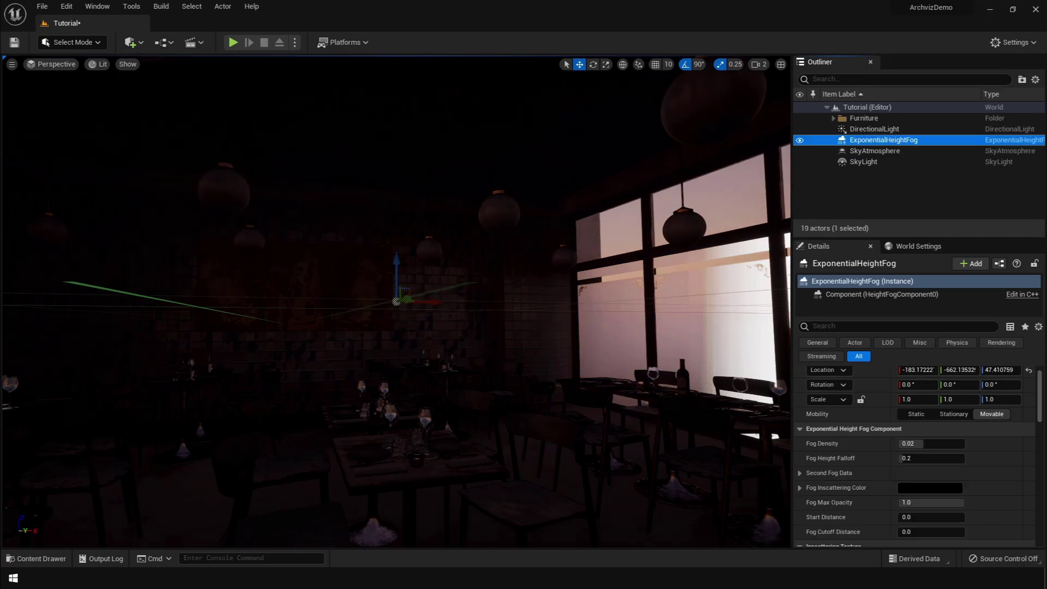
{"action": "left_click_drag", "start_coordinate": [1039, 417], "coordinate": [1045, 479]}
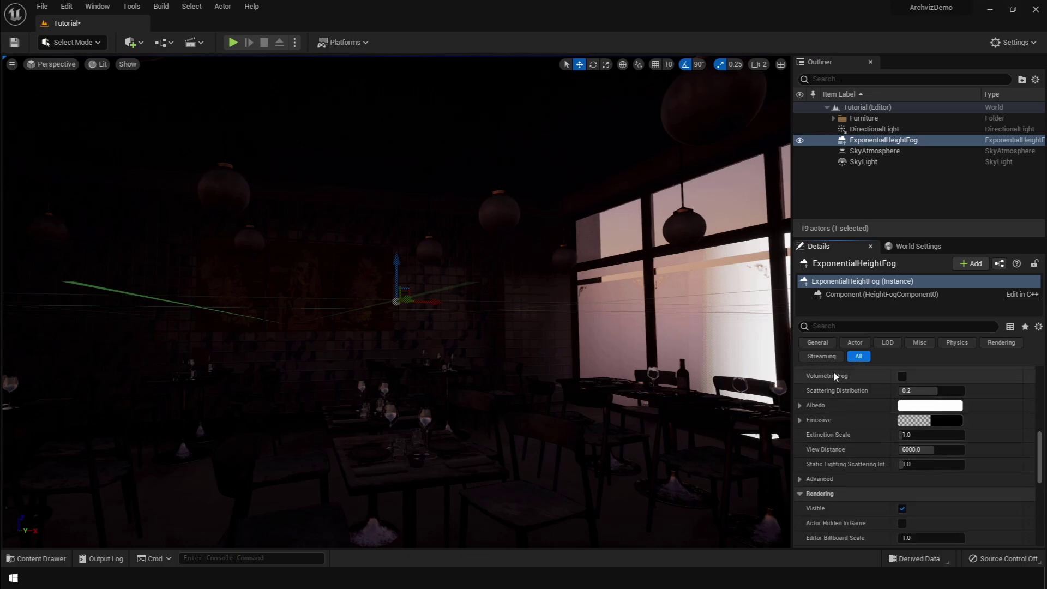
{"action": "left_click", "coordinate": [902, 376]}
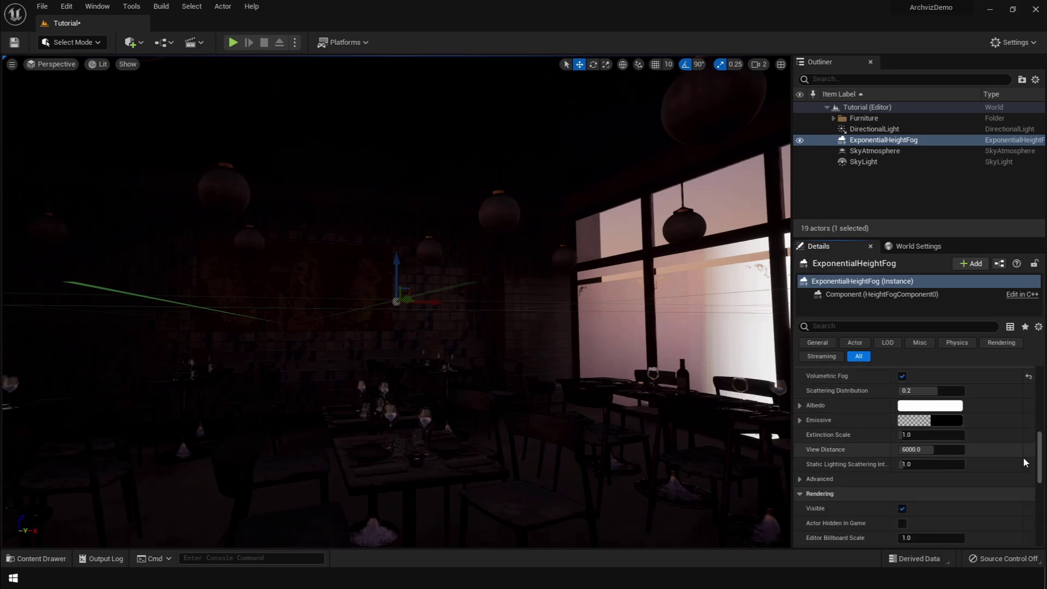
Set the Exponential Height Fog's Fog Density to 0.01.
{"action": "scroll", "coordinate": [1014, 461], "scroll_direction": "up", "scroll_amount": 10}
{"action": "left_click", "coordinate": [961, 461]}
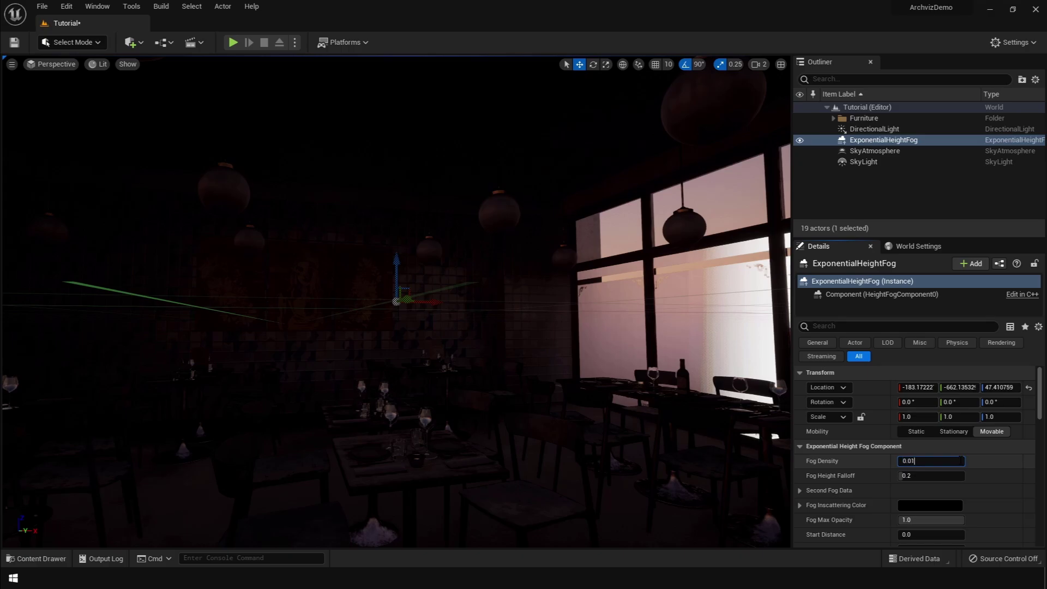
{"action": "type", "text": "0.01"}
{"action": "key", "text": "Return"}
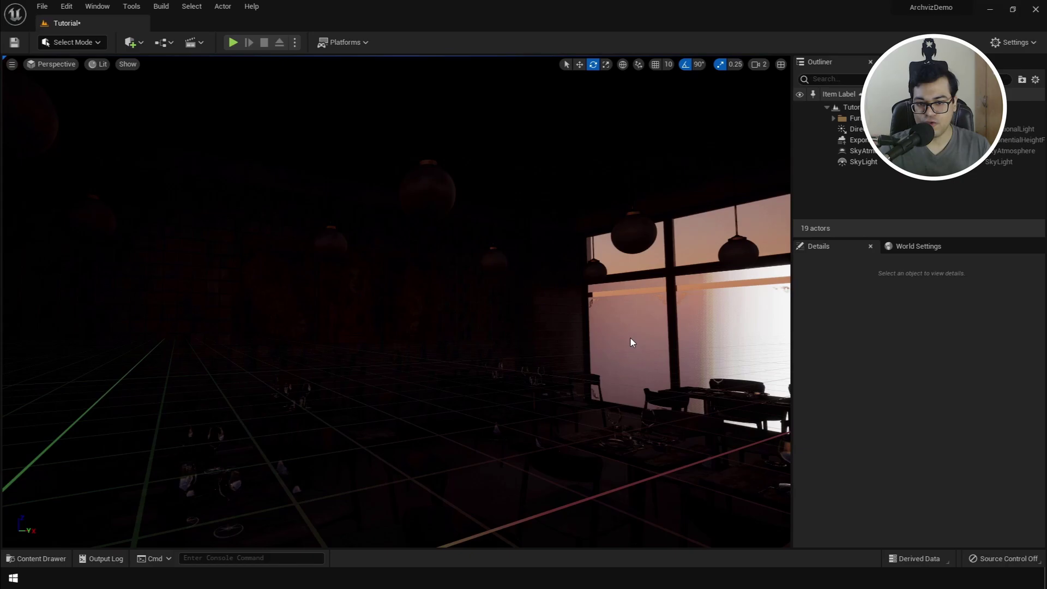
View the restaurant building from outside and rotate the directional light so the sun stands well above the horizon.
{"action": "key", "text": "s"}
{"action": "right_click_drag", "start_coordinate": [630, 338], "coordinate": [684, 319]}
{"action": "key", "text": "s"}
{"action": "right_click_drag", "start_coordinate": [600, 332], "coordinate": [625, 307]}
{"action": "right_click_drag", "start_coordinate": [188, 289], "coordinate": [240, 316]}
{"action": "key", "text": "d"}
{"action": "key", "text": "d"}
{"action": "key", "text": "s"}
{"action": "right_click_drag", "start_coordinate": [415, 327], "coordinate": [369, 311]}
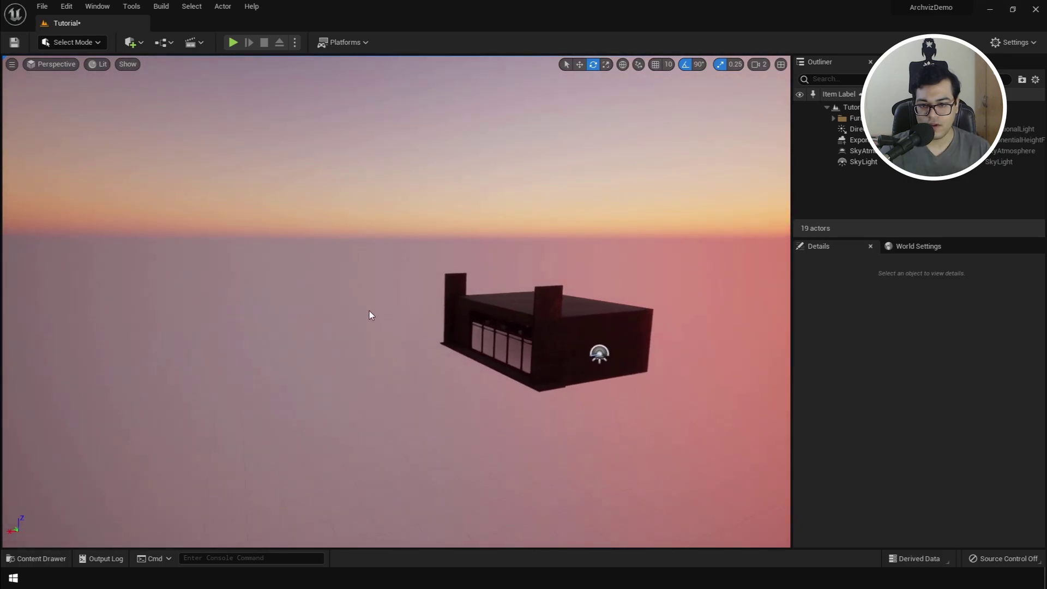
{"action": "right_click_drag", "start_coordinate": [442, 369], "coordinate": [676, 358]}
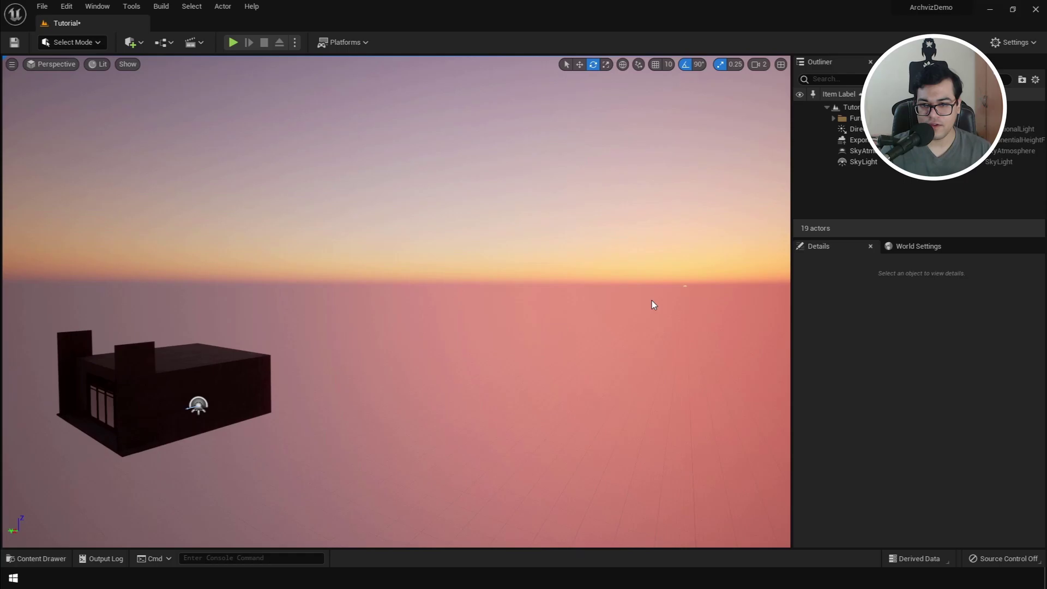
{"action": "key", "text": "ctrl+l"}
{"action": "key", "text": "ctrl+l"}
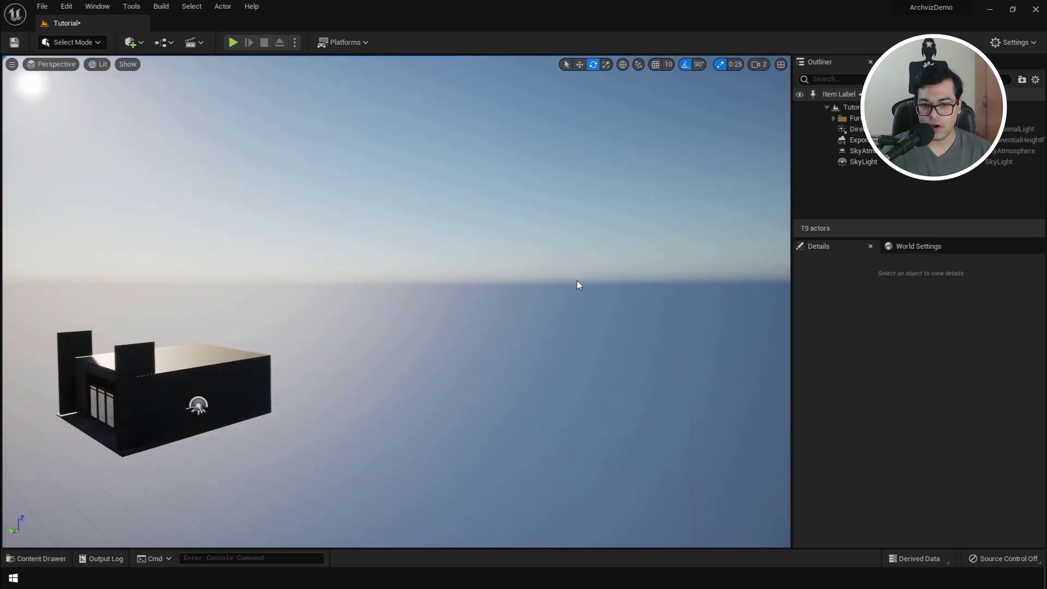
{"action": "right_click_drag", "start_coordinate": [577, 280], "coordinate": [679, 301]}
{"action": "key", "text": "ctrl+l"}
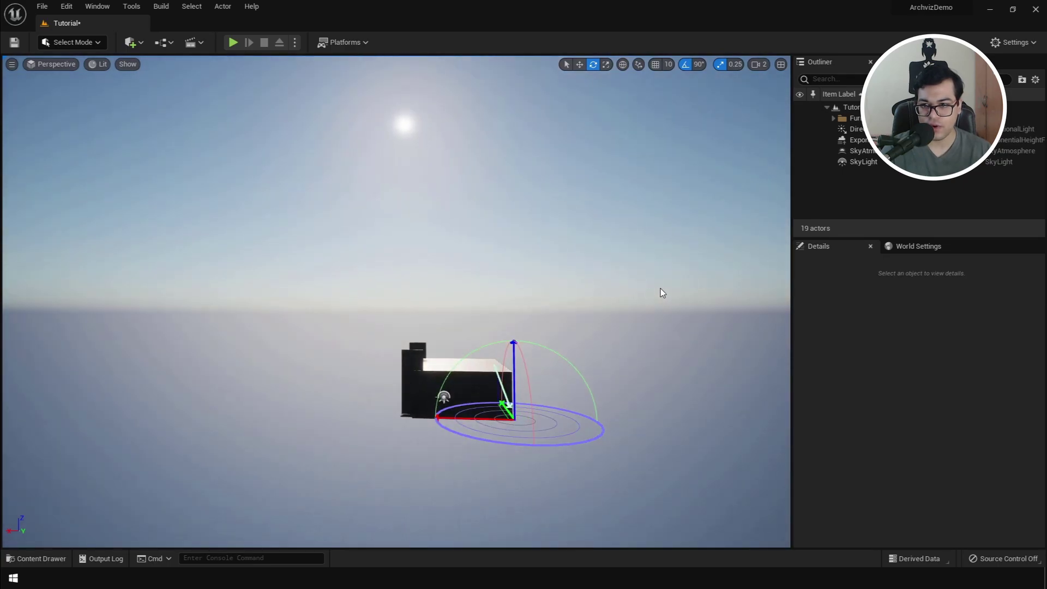
Return inside the restaurant and adjust the sun's angle so light falls through the windows across the wall paintings and tables.
{"action": "key", "text": "w"}
{"action": "right_click_drag", "start_coordinate": [613, 295], "coordinate": [731, 331]}
{"action": "key", "text": "a"}
{"action": "key", "text": "w"}
{"action": "key", "text": "s"}
{"action": "key", "text": "w"}
{"action": "right_click_drag", "start_coordinate": [566, 319], "coordinate": [551, 330]}
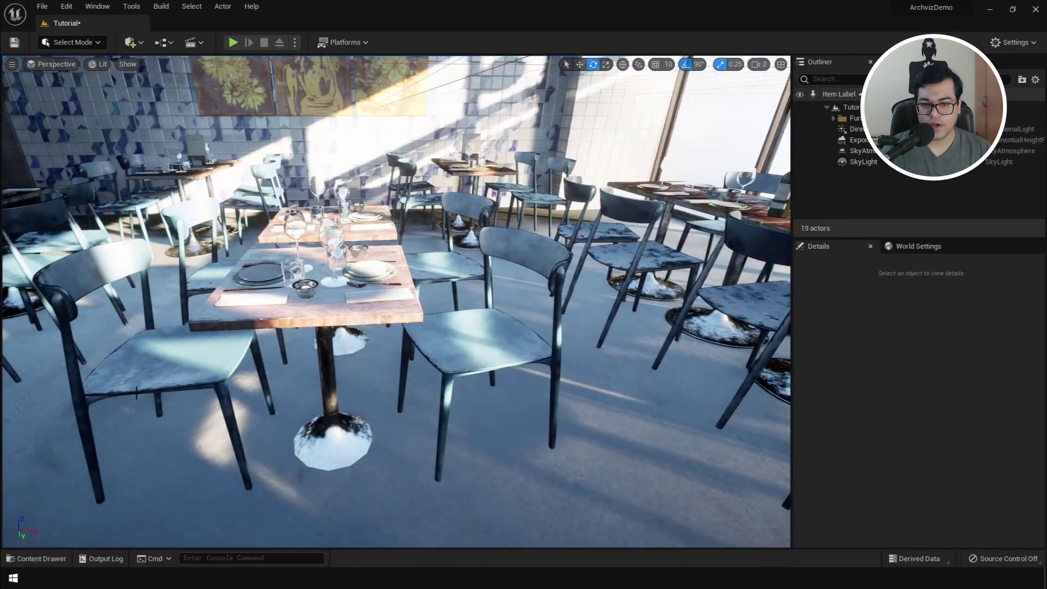
{"action": "right_click_drag", "start_coordinate": [461, 299], "coordinate": [615, 405]}
{"action": "right_click_drag", "start_coordinate": [669, 307], "coordinate": [663, 265]}
{"action": "right_click_drag", "start_coordinate": [470, 318], "coordinate": [469, 285]}
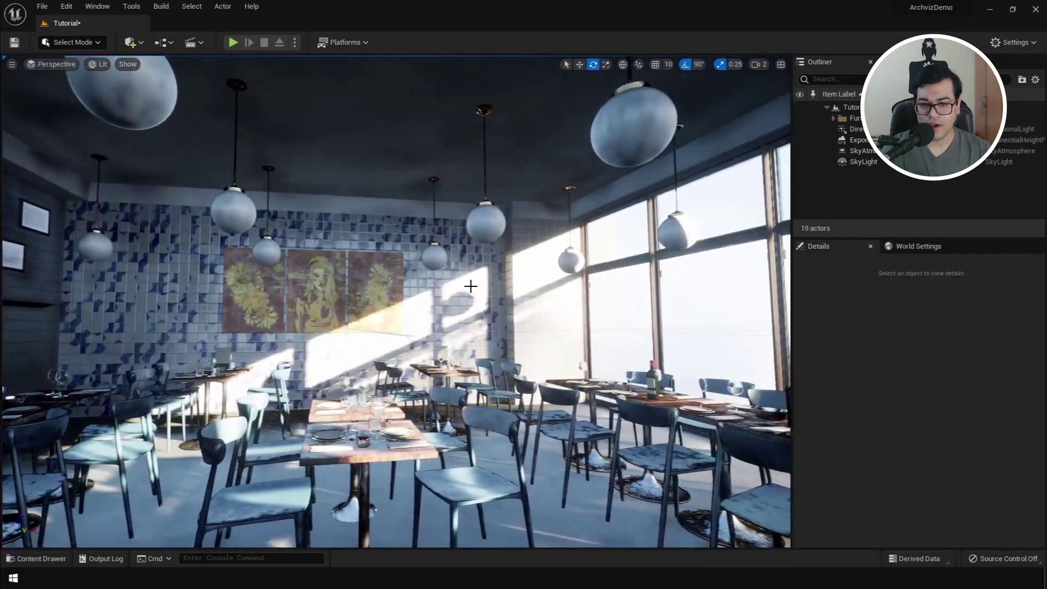
{"action": "key", "text": "ctrl+l"}
{"action": "key", "text": "ctrl+l"}
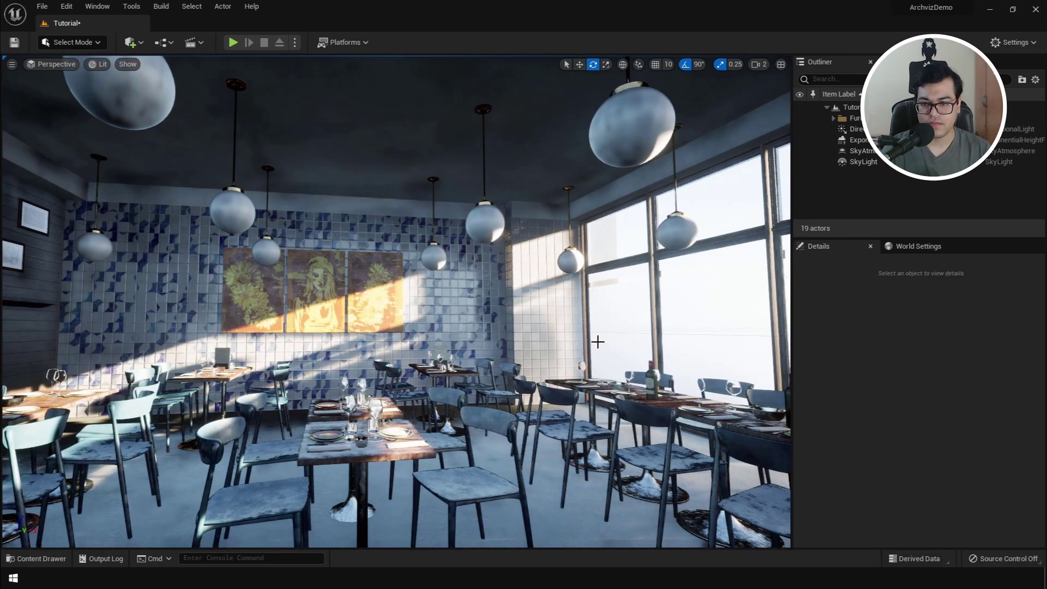
Add a PostProcessVolume to the level and enable its Infinite Extent (Unbound) setting.
{"action": "left_click", "coordinate": [129, 42]}
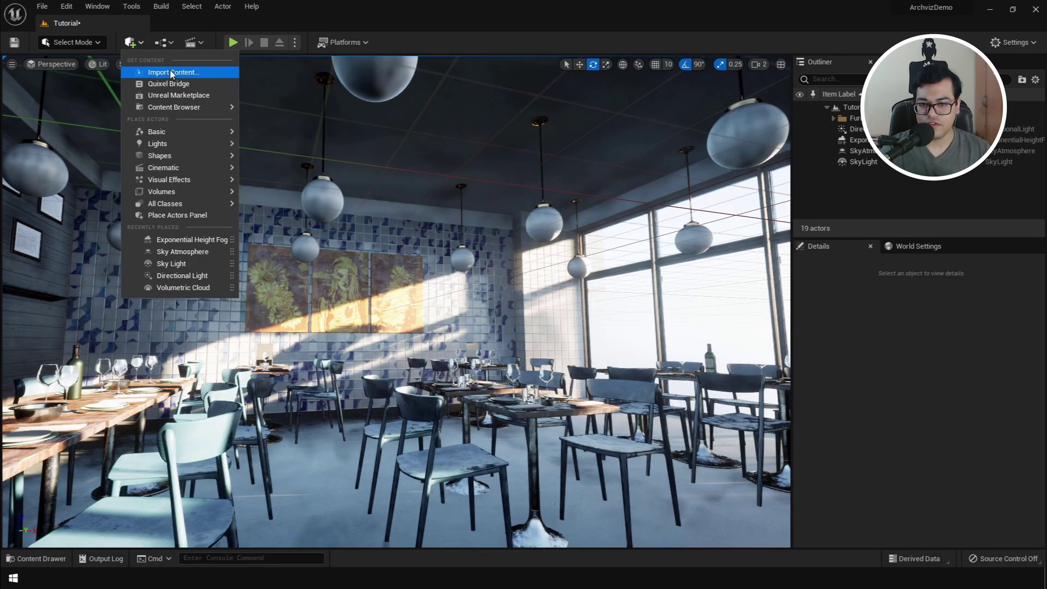
{"action": "mouse_move", "coordinate": [175, 109]}
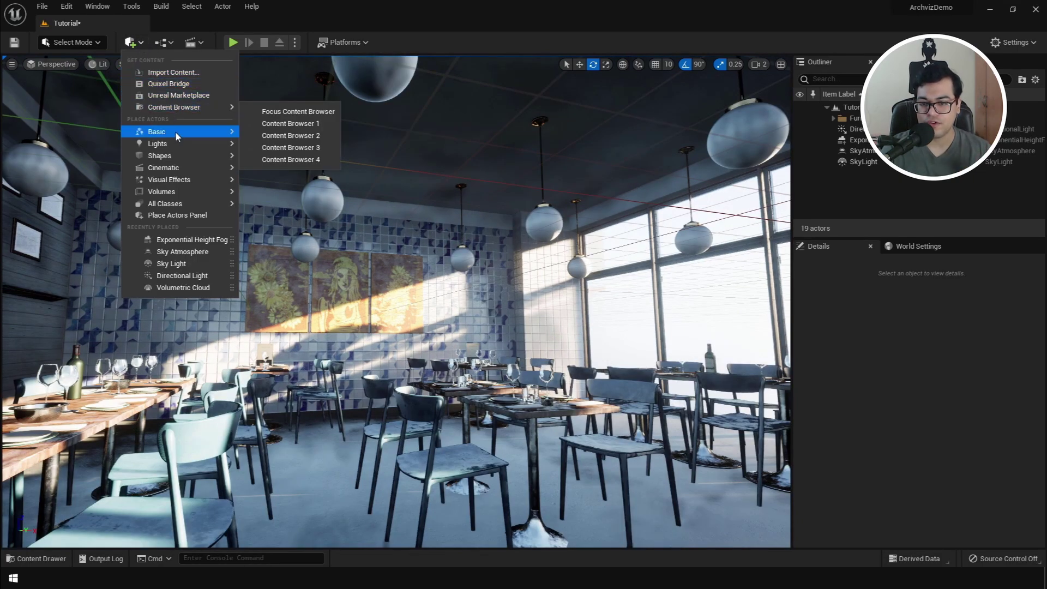
{"action": "mouse_move", "coordinate": [179, 179]}
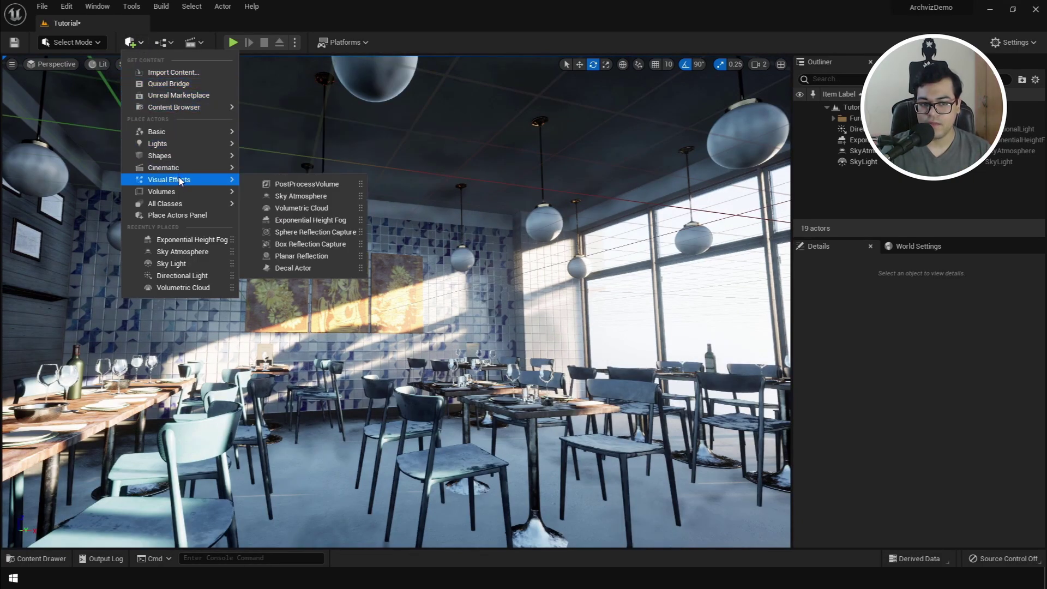
{"action": "left_click", "coordinate": [253, 185]}
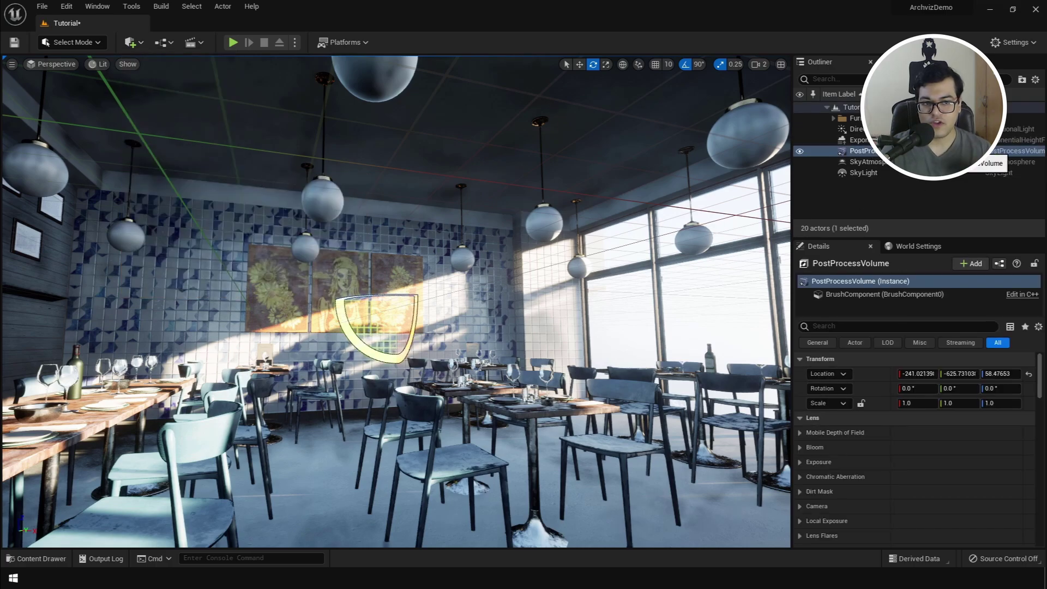
{"action": "left_click", "coordinate": [892, 326]}
{"action": "type", "text": "i"}
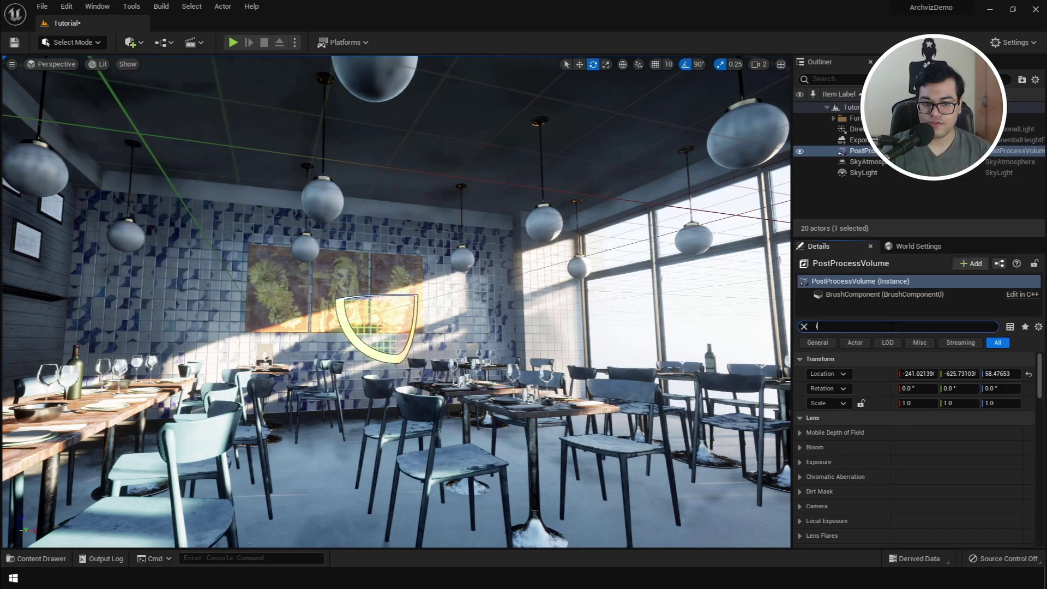
{"action": "type", "text": "nfi"}
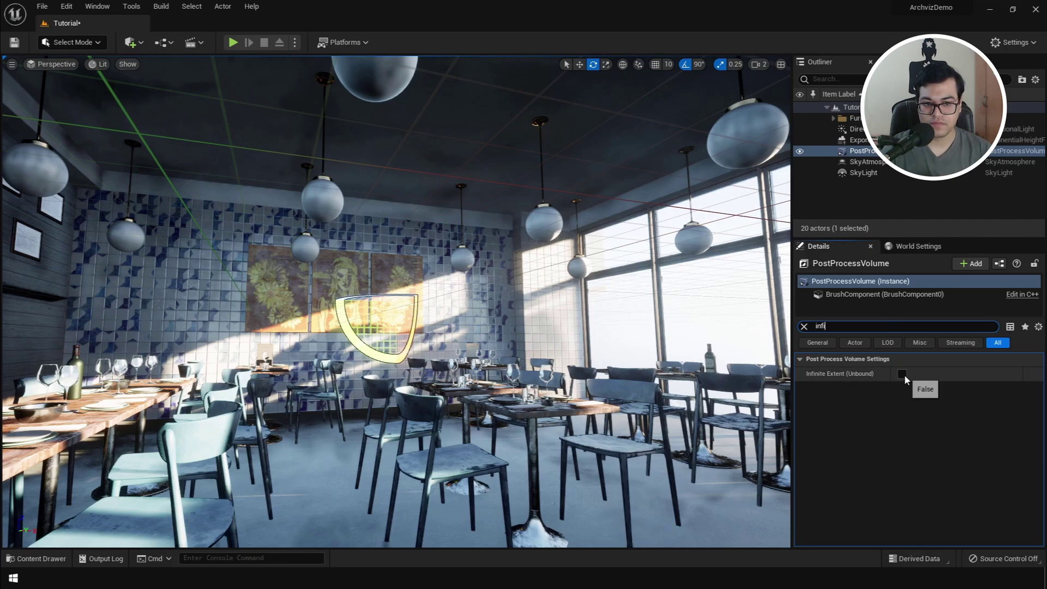
{"action": "left_click", "coordinate": [804, 326]}
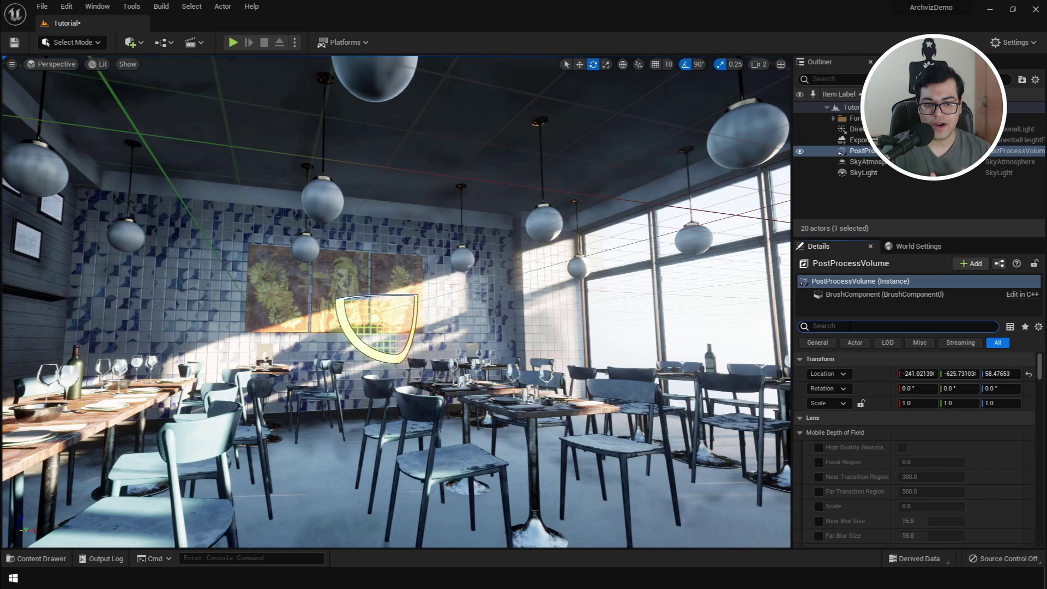
Enable the PostProcessVolume's Global Illumination Method override with Lumen, toggling it to compare the lighting.
{"action": "type", "text": "Lumen"}
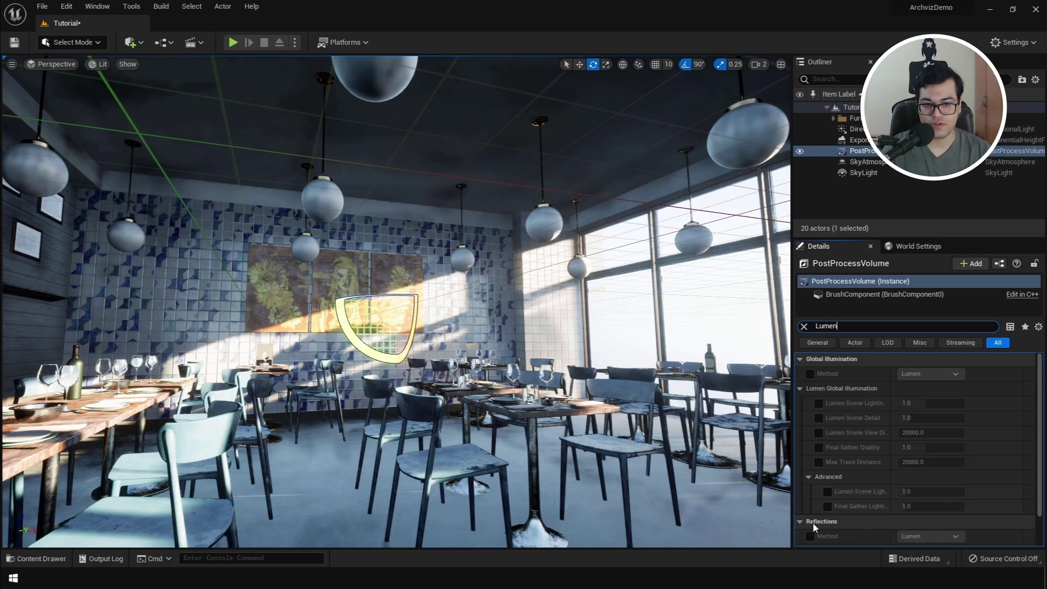
{"action": "left_click", "coordinate": [810, 373]}
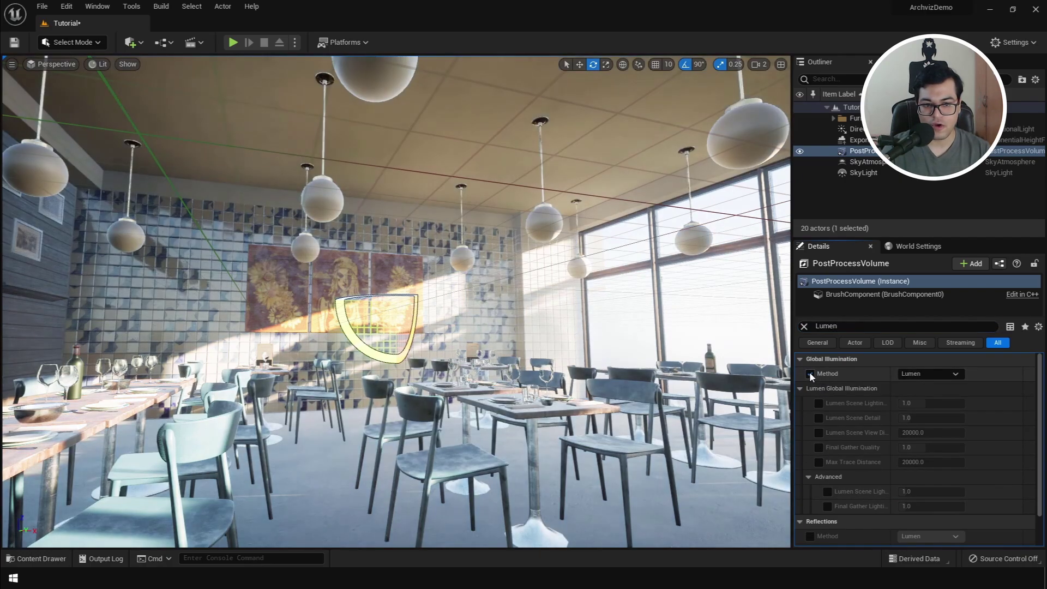
{"action": "left_click", "coordinate": [810, 374]}
{"action": "left_click", "coordinate": [809, 374]}
{"action": "left_click", "coordinate": [810, 373]}
{"action": "left_click", "coordinate": [809, 374]}
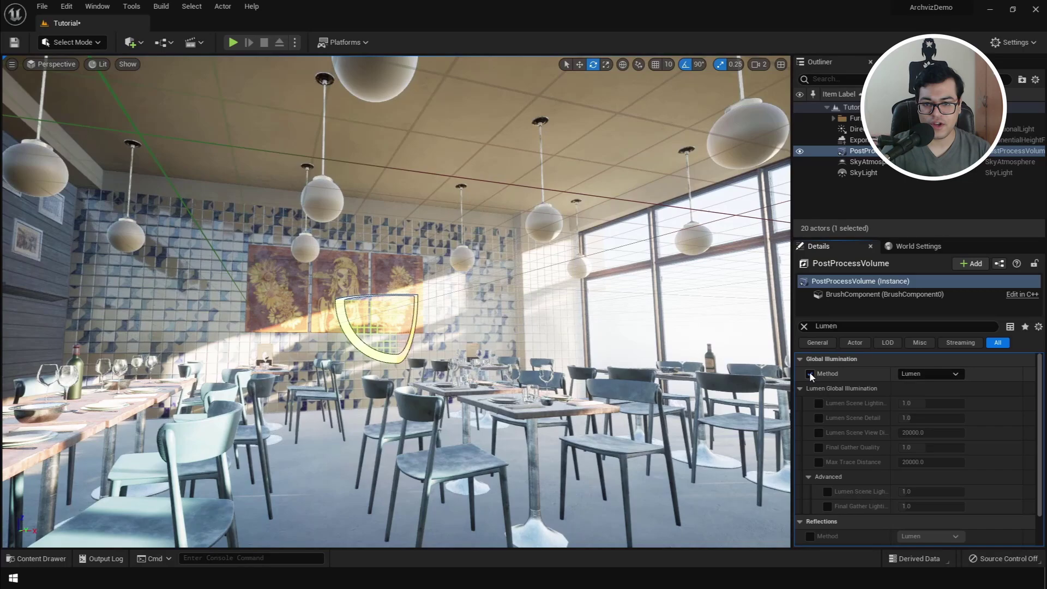
{"action": "left_click", "coordinate": [810, 373]}
{"action": "left_click", "coordinate": [810, 374]}
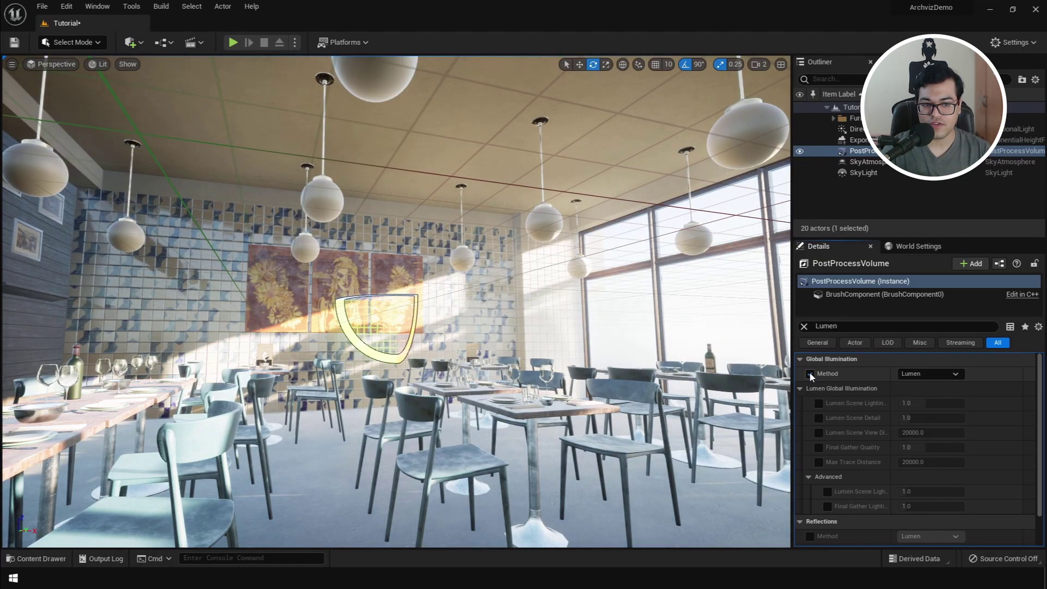
Override Lumen Scene Lighting Quality with 2 and Lumen Scene Detail with 4 in the PostProcessVolume.
{"action": "left_click", "coordinate": [819, 403]}
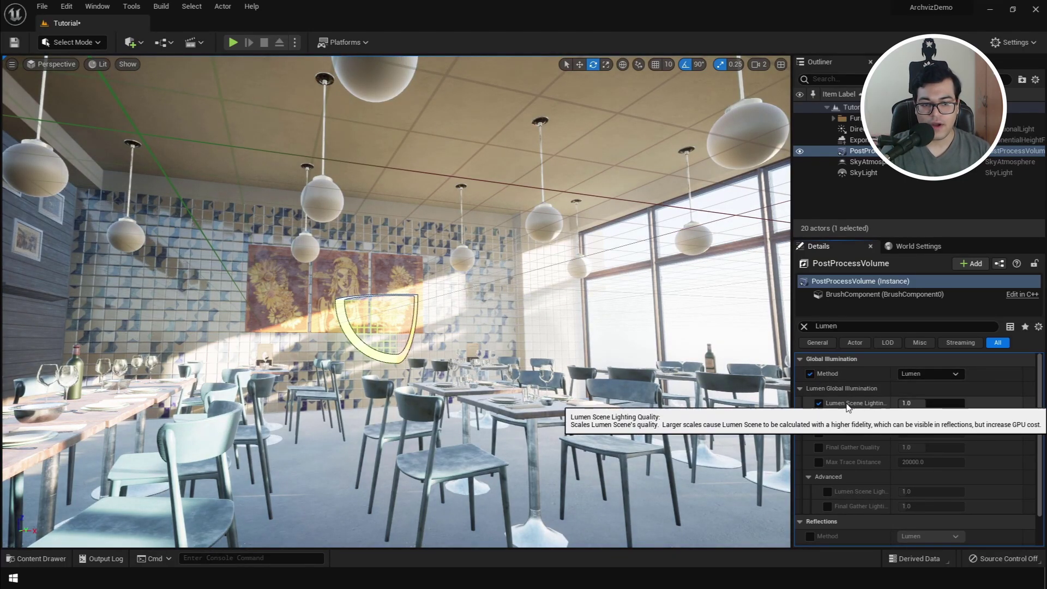
{"action": "left_click", "coordinate": [909, 404]}
{"action": "type", "text": "2"}
{"action": "key", "text": "Return"}
{"action": "left_click", "coordinate": [819, 418]}
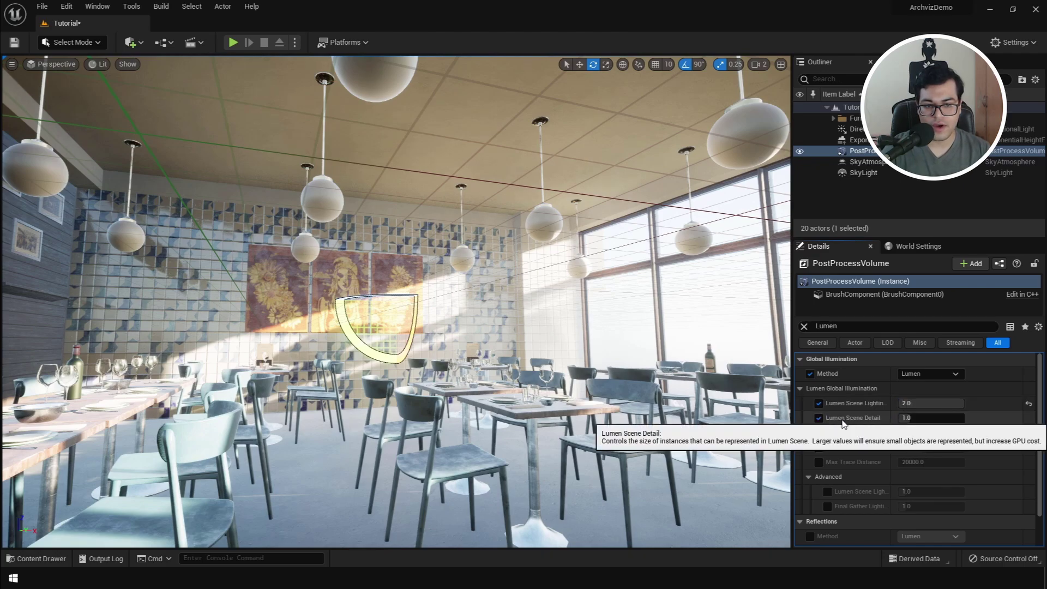
{"action": "left_click_drag", "start_coordinate": [900, 419], "coordinate": [938, 418]}
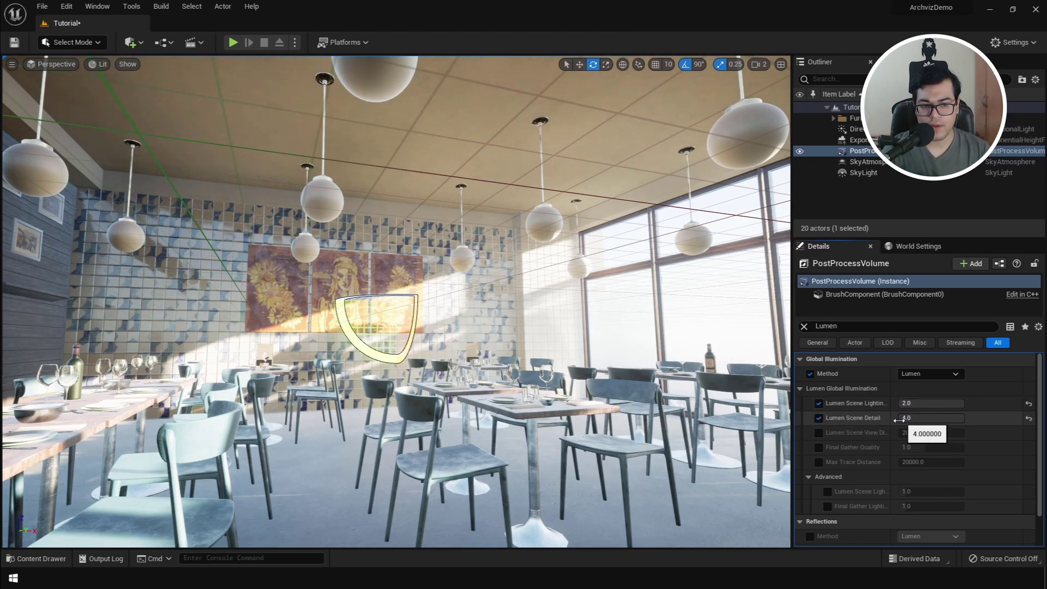
Override the PostProcessVolume's Lumen Scene View Distance with a value of 40000.
{"action": "left_click", "coordinate": [819, 433]}
{"action": "left_click", "coordinate": [929, 432]}
{"action": "type", "text": "40000"}
{"action": "key", "text": "Return"}
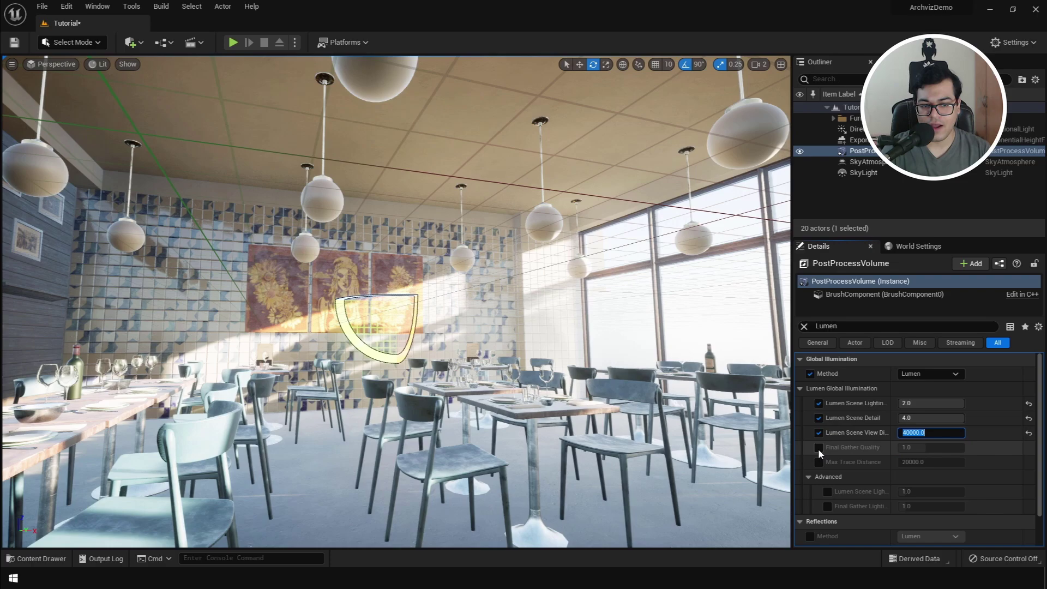
Override the PostProcessVolume's Final Gather Quality with 2 and Max Trace Distance with 40000.
{"action": "left_click", "coordinate": [819, 447]}
{"action": "left_click", "coordinate": [927, 447]}
{"action": "left_click", "coordinate": [819, 462]}
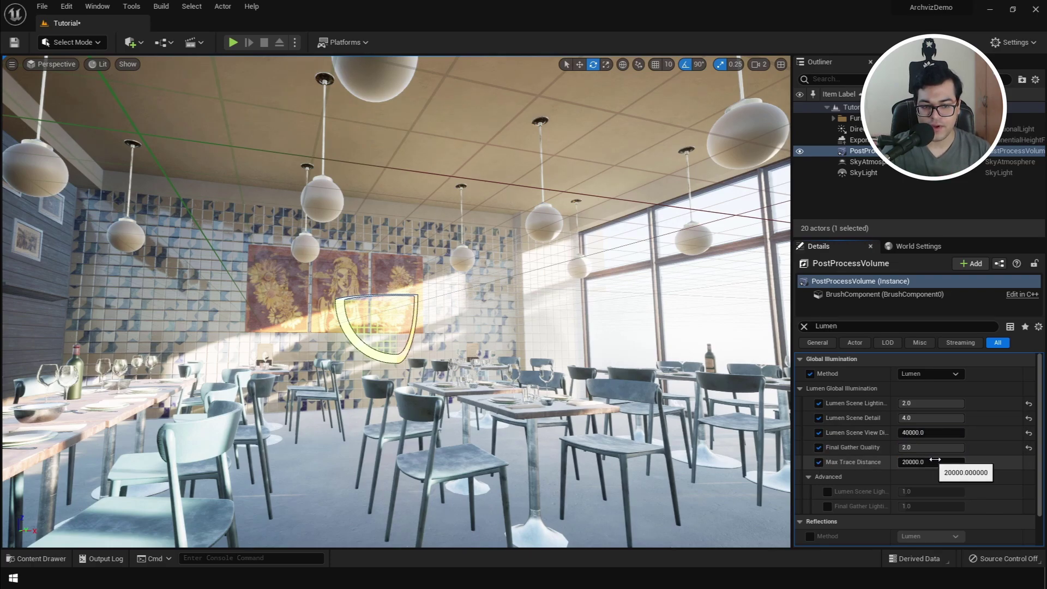
{"action": "left_click", "coordinate": [934, 462]}
{"action": "type", "text": "40000"}
{"action": "key", "text": "Return"}
Override both advanced Lumen settings, for scene lighting and final gather lighting, with a value of 1.5.
{"action": "left_click", "coordinate": [828, 491]}
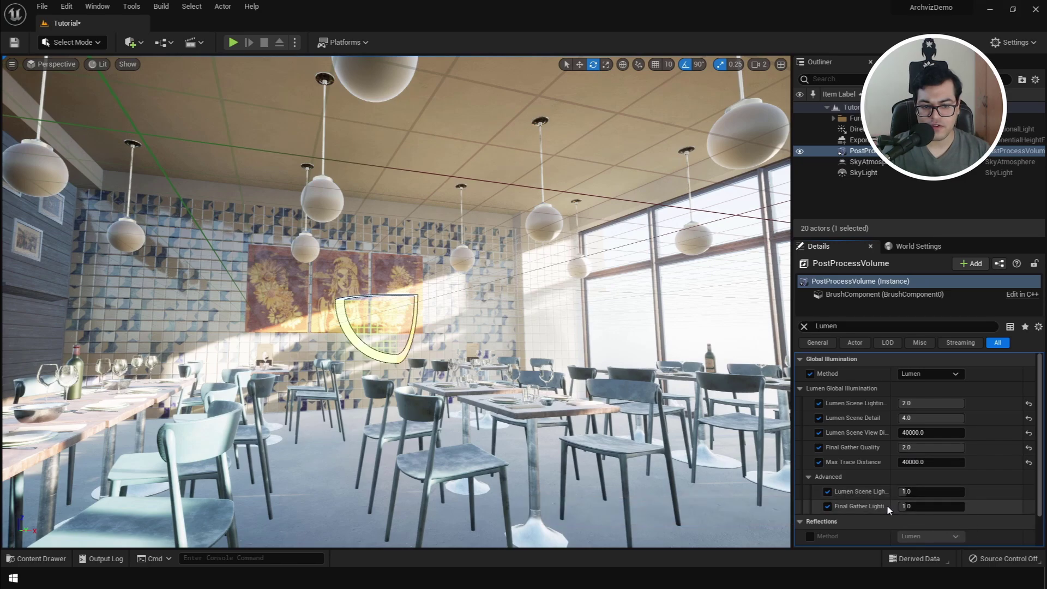
{"action": "left_click", "coordinate": [919, 491]}
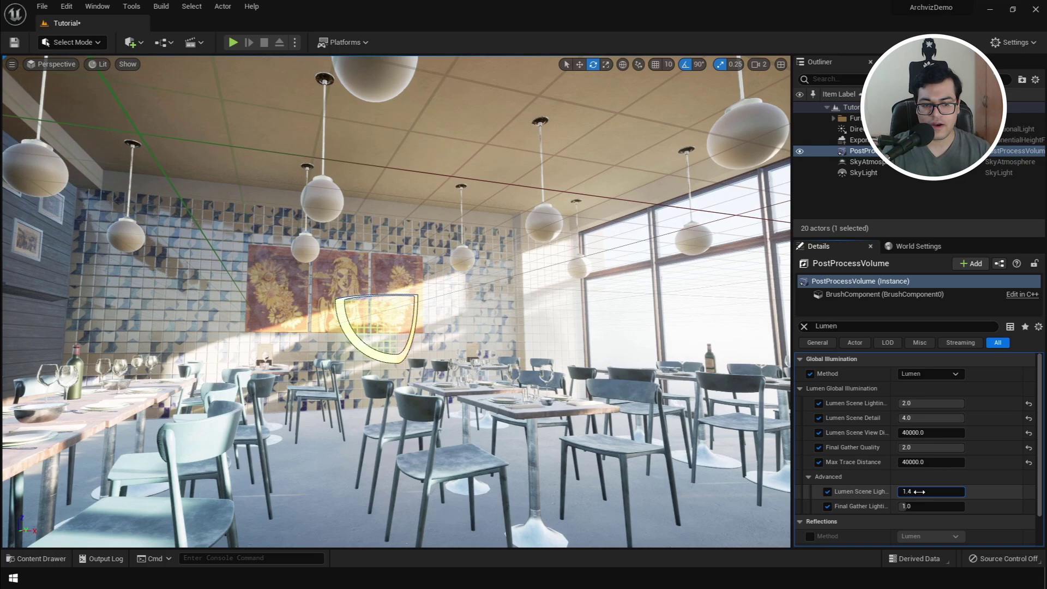
{"action": "left_click", "coordinate": [809, 496]}
Enable the Reflections Method override with Lumen and override the Lumen Reflections Quality with a higher value.
{"action": "scroll", "coordinate": [809, 496], "scroll_direction": "down", "scroll_amount": 3}
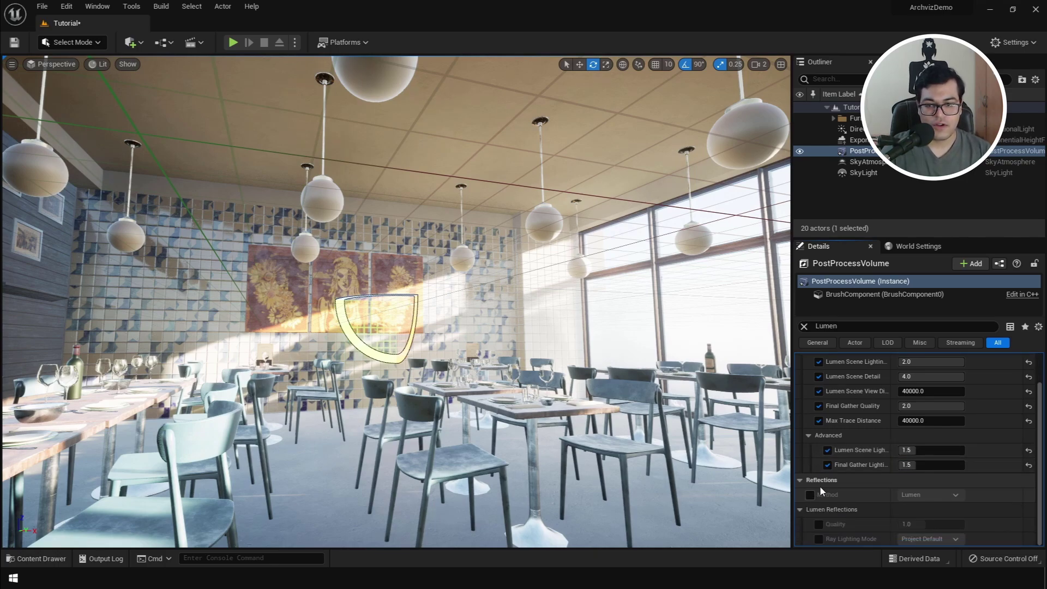
{"action": "left_click", "coordinate": [811, 496]}
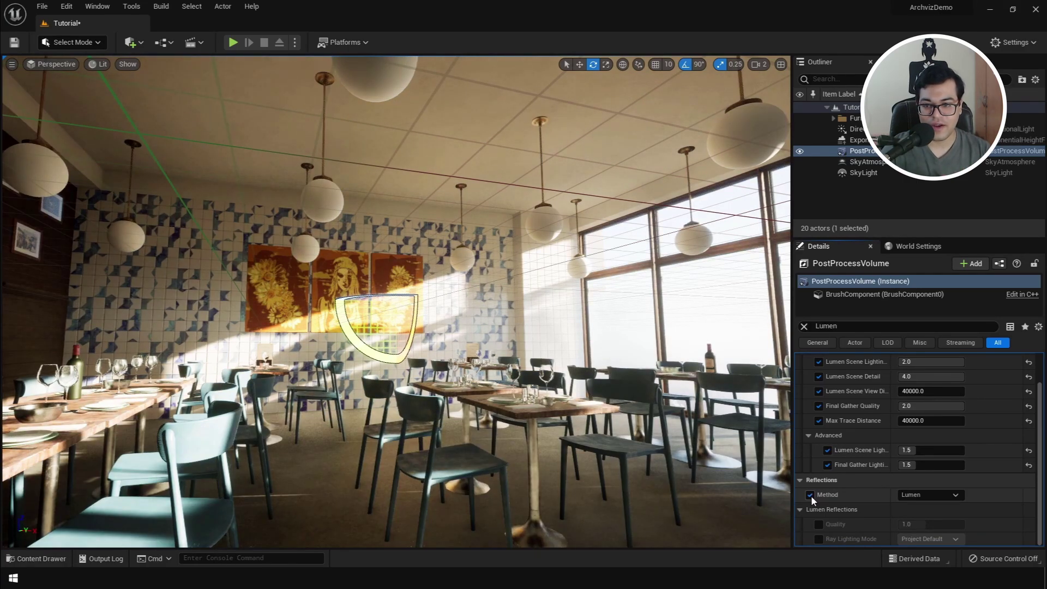
{"action": "left_click", "coordinate": [818, 525]}
{"action": "left_click_drag", "start_coordinate": [911, 524], "coordinate": [939, 523]}
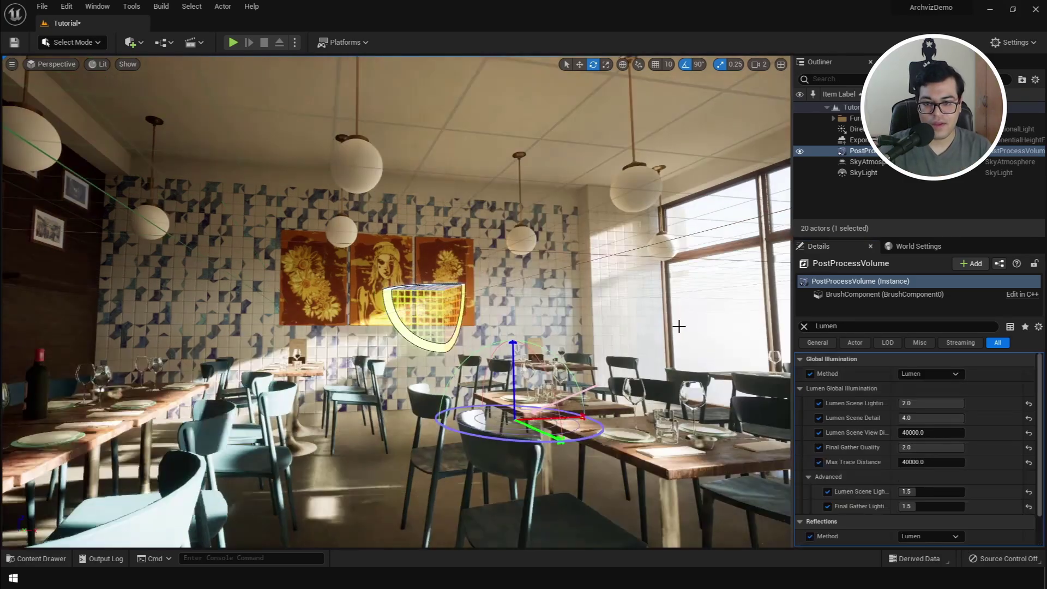
Rotate the directional light to try different sun angles in the restaurant, and clear the selection.
{"action": "key", "text": "ctrl+l"}
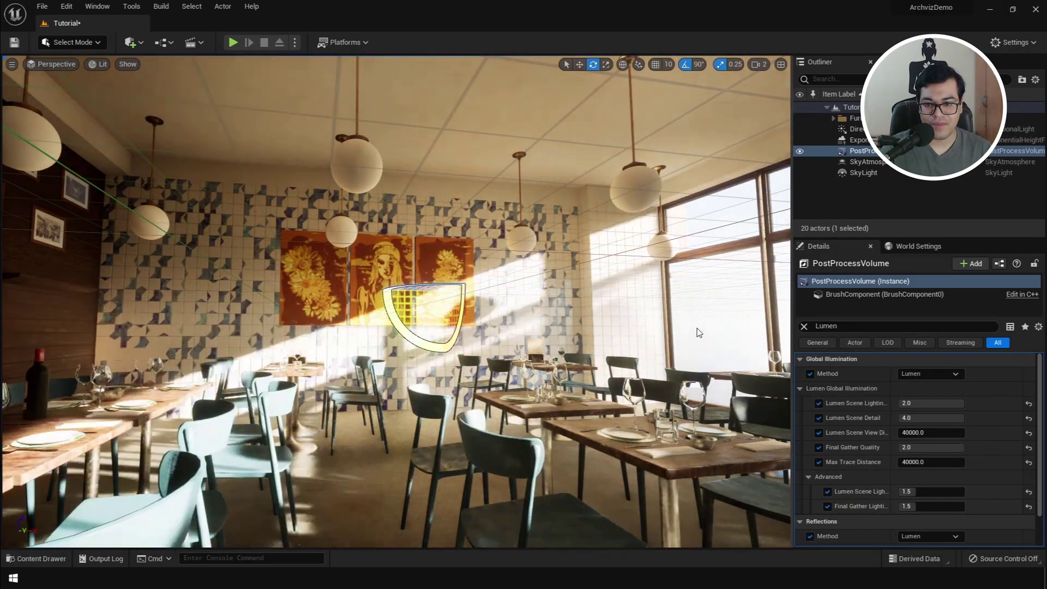
{"action": "key", "text": "ctrl+l"}
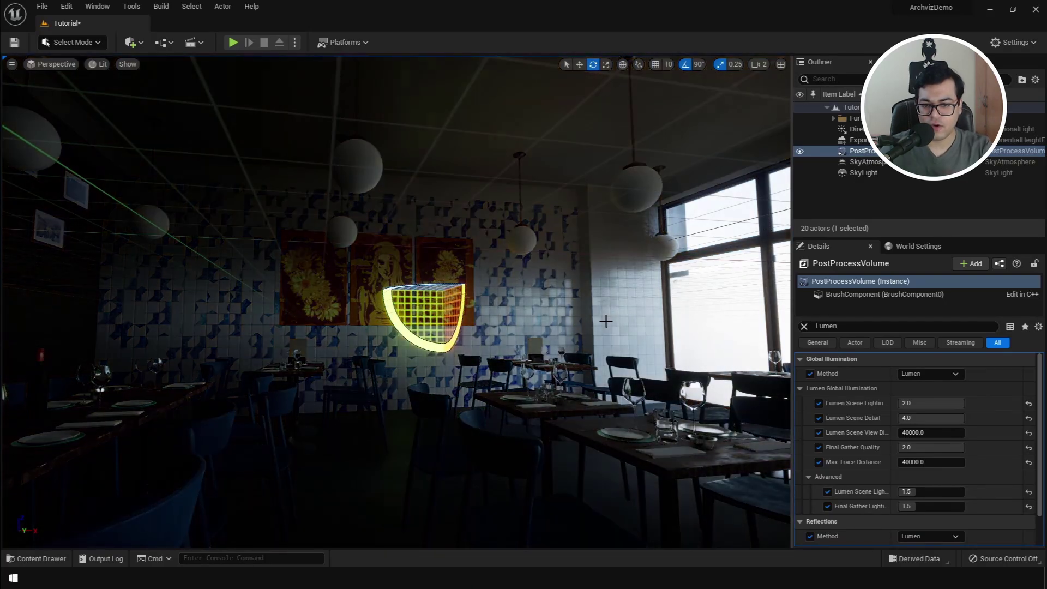
{"action": "key", "text": "Escape"}
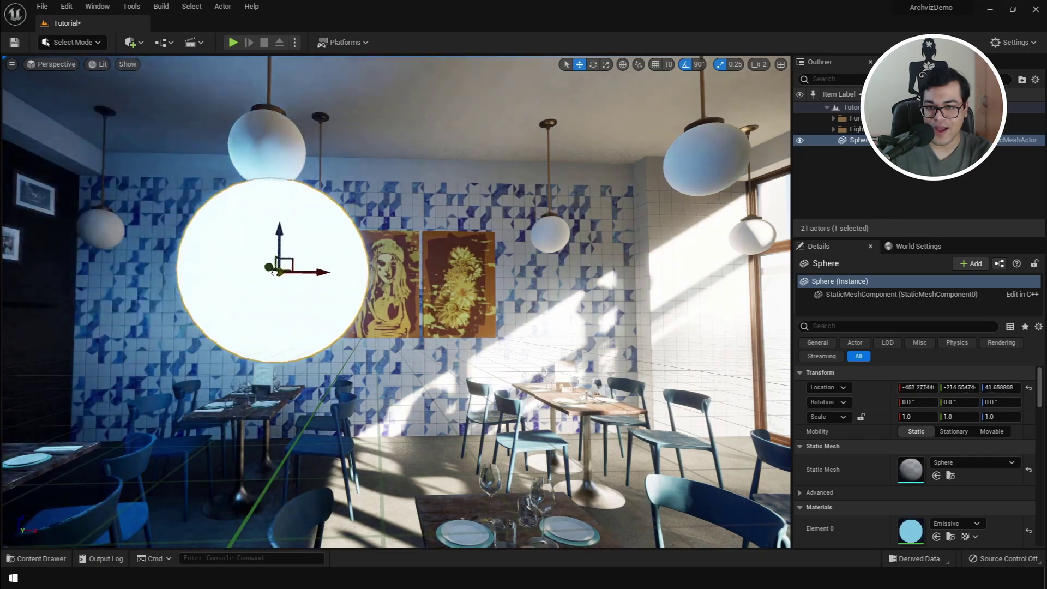
Move the glowing sphere across the room to preview its light on the surroundings.
{"action": "left_click_drag", "start_coordinate": [272, 271], "coordinate": [188, 250]}
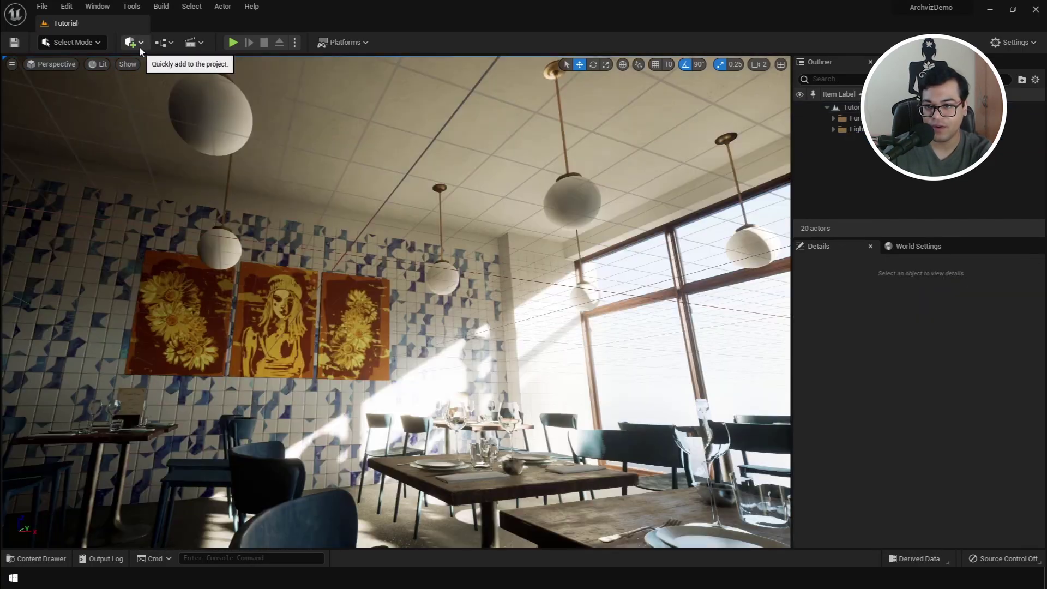
Add a Sphere shape to the restaurant level above the dining tables.
{"action": "left_click", "coordinate": [139, 46]}
{"action": "mouse_move", "coordinate": [158, 156]}
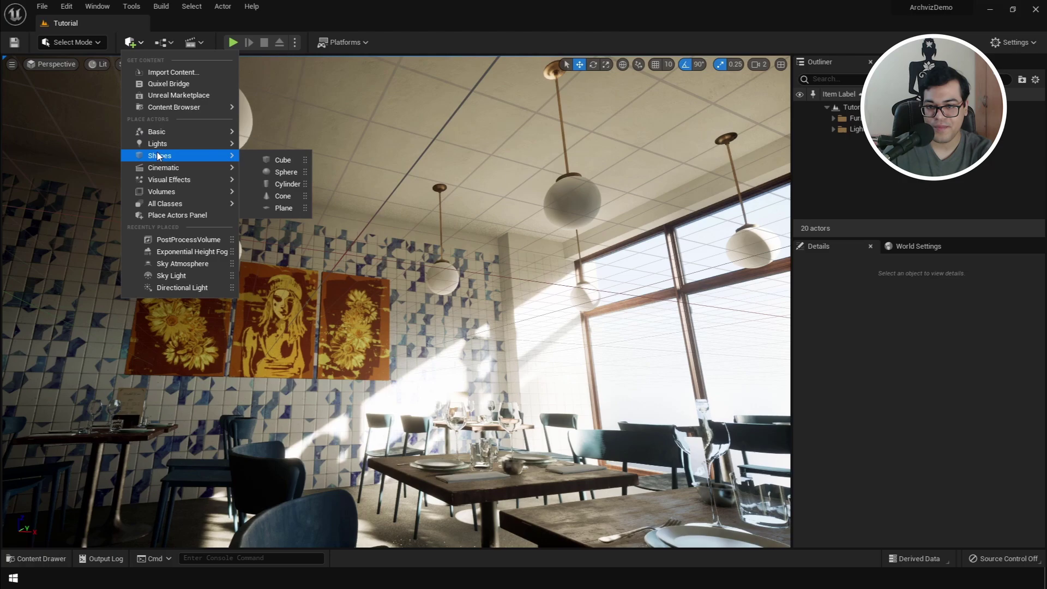
{"action": "left_click", "coordinate": [281, 172]}
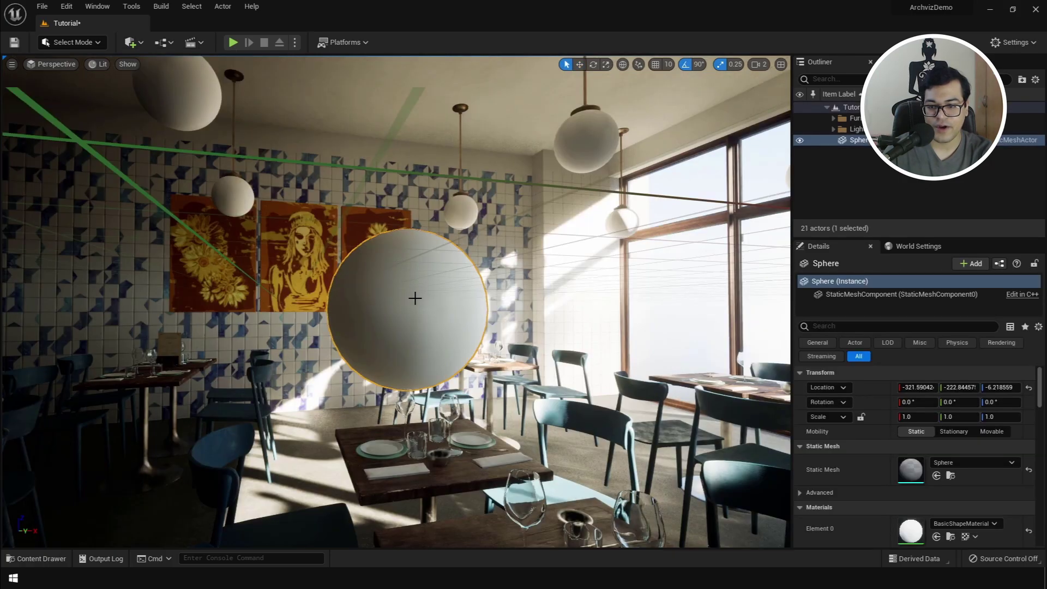
Create a material named Emissive in the Tutorial folder and apply it to the sphere.
{"action": "key", "text": "ctrl+space"}
{"action": "right_click", "coordinate": [414, 468]}
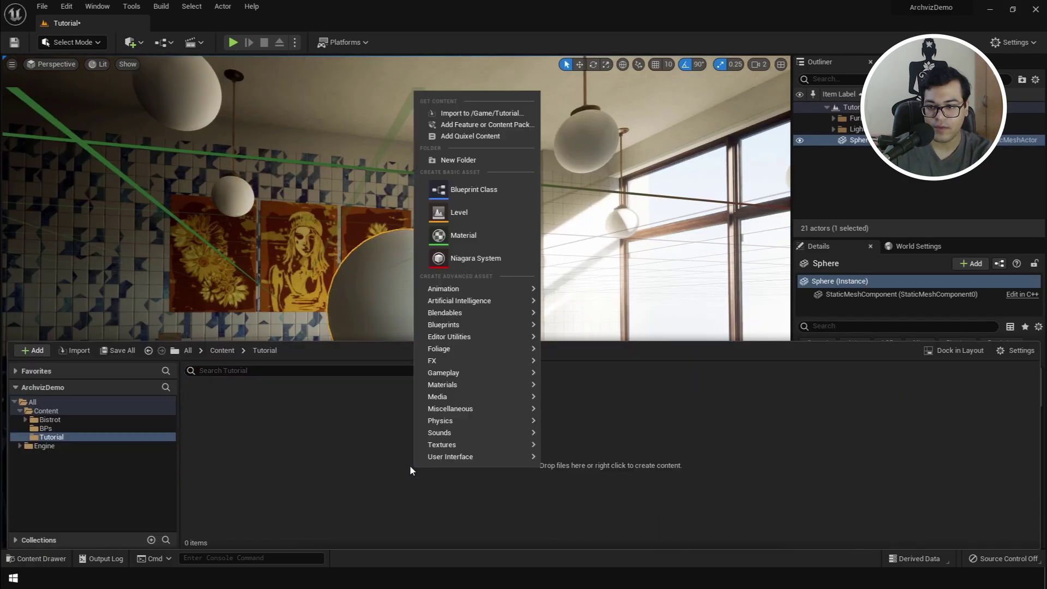
{"action": "left_click", "coordinate": [441, 237]}
{"action": "type", "text": "Emissive"}
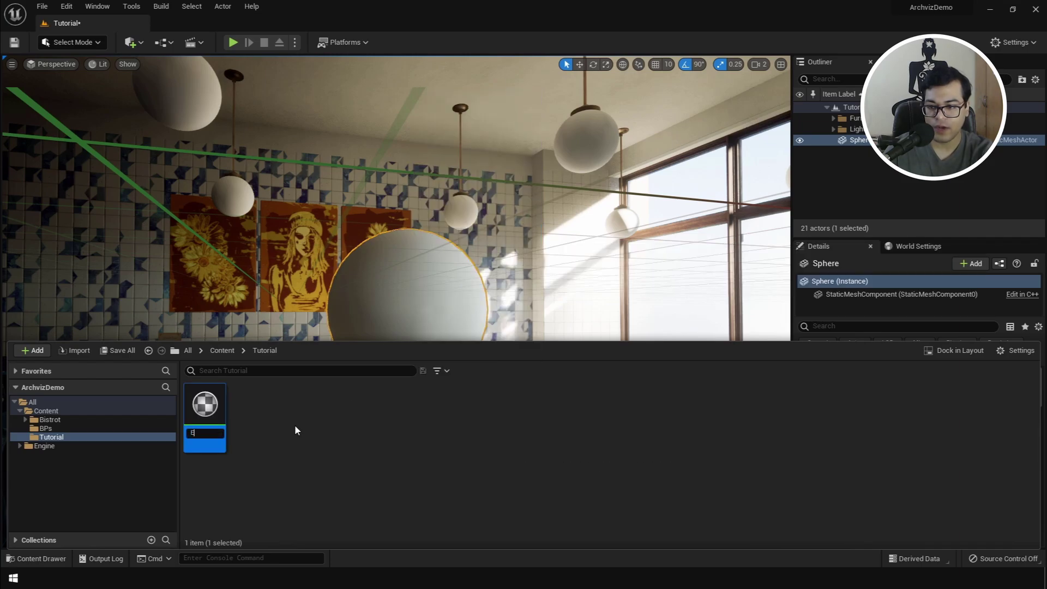
{"action": "key", "text": "Return"}
{"action": "left_click_drag", "start_coordinate": [223, 424], "coordinate": [422, 294]}
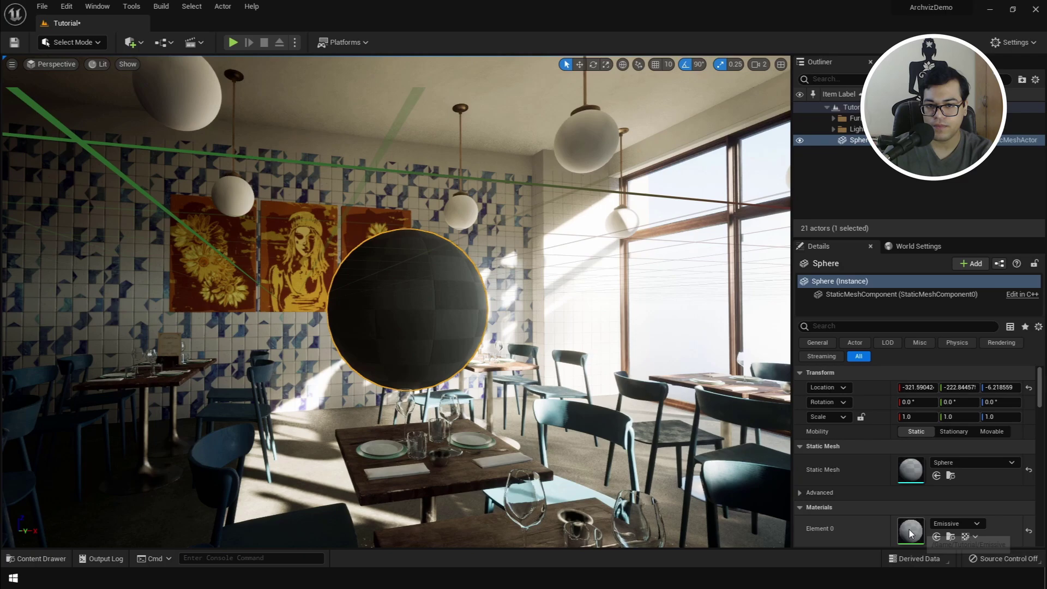
Set the Emissive material's Shading Model to Unlit and connect a VectorParameter named Color to Emissive Color.
{"action": "double_click", "coordinate": [910, 530]}
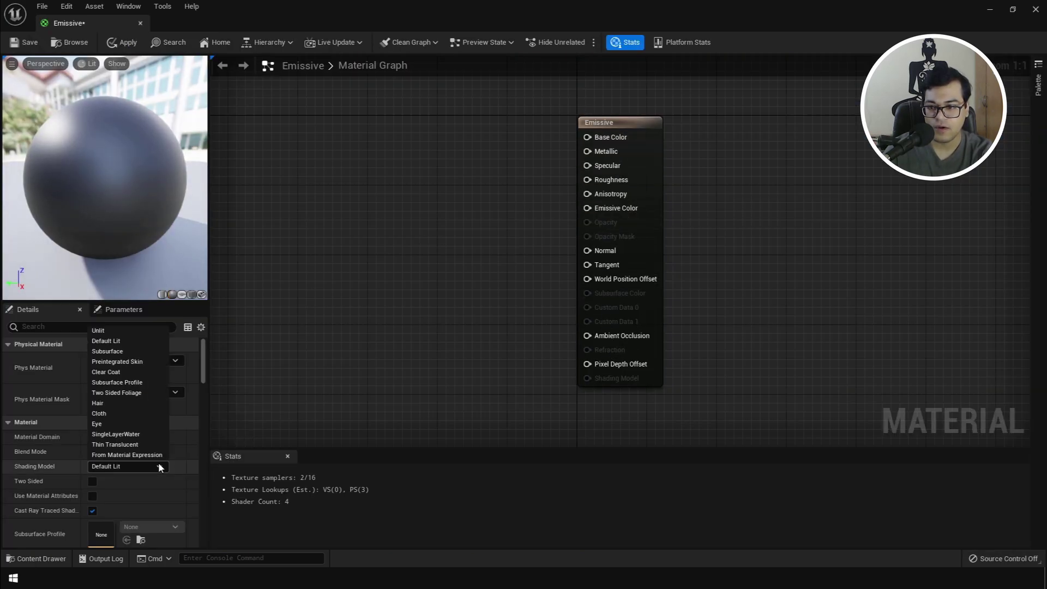
{"action": "left_click", "coordinate": [101, 331]}
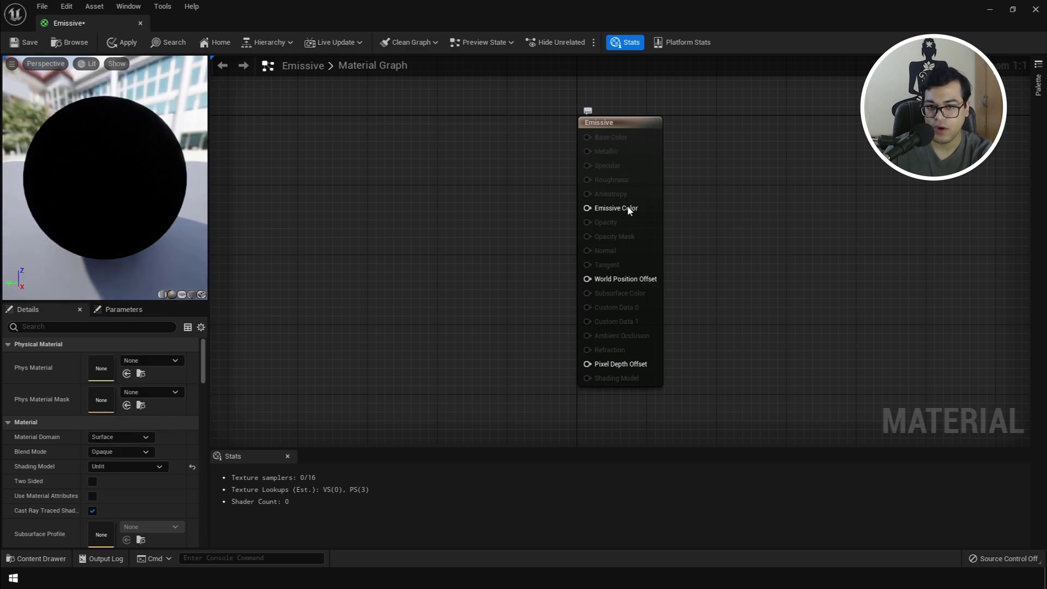
{"action": "left_click_drag", "start_coordinate": [587, 209], "coordinate": [453, 253]}
{"action": "type", "text": "vector"}
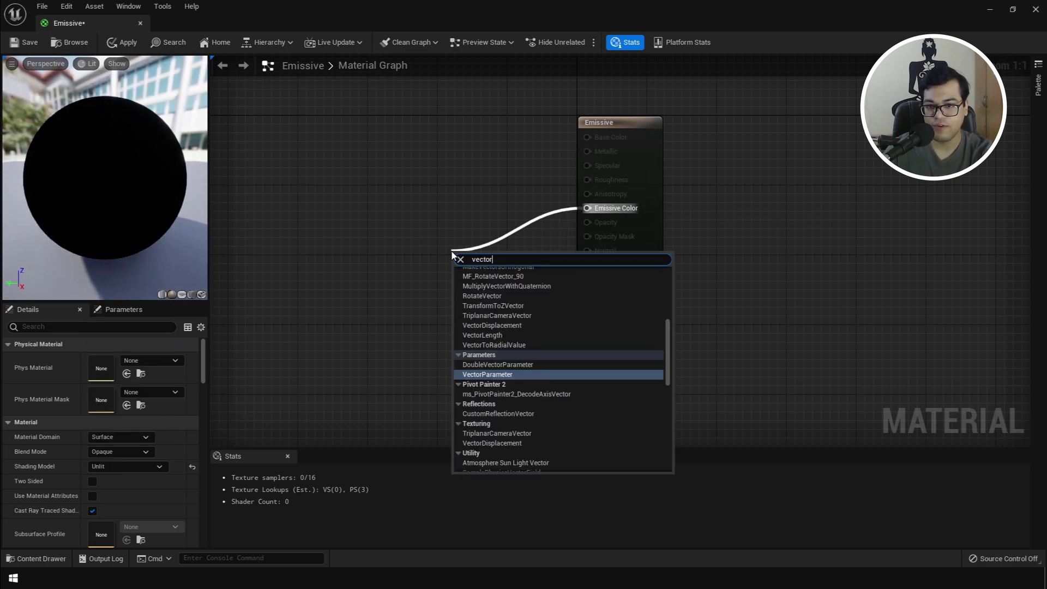
{"action": "key", "text": "Return"}
{"action": "left_click_drag", "start_coordinate": [491, 286], "coordinate": [324, 211]}
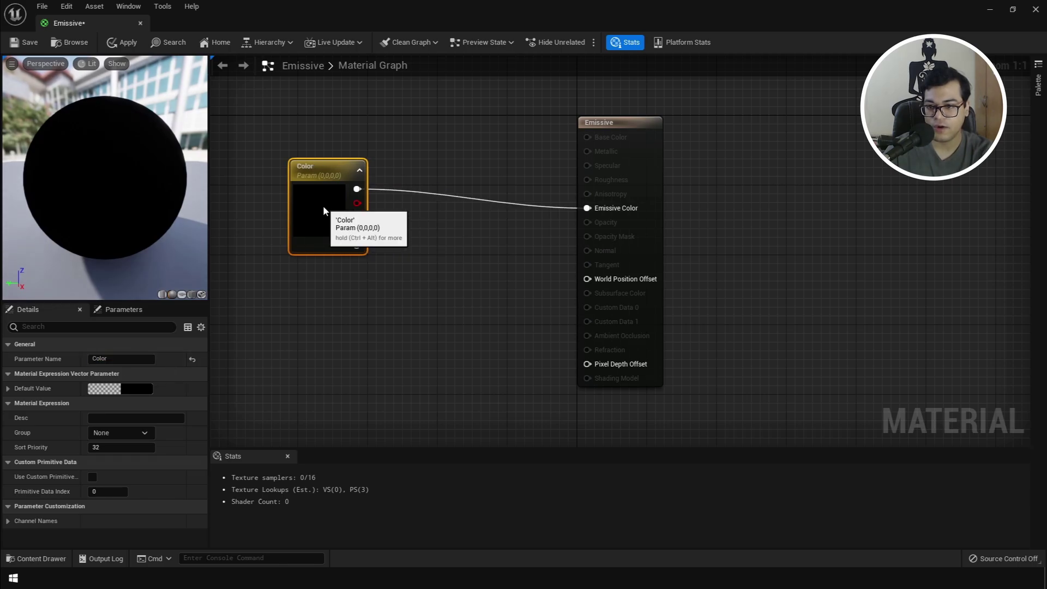
Set the Color parameter's default value to light blue, about R 0.144, G 0.478, B 1.0.
{"action": "left_click", "coordinate": [137, 388]}
{"action": "left_click_drag", "start_coordinate": [180, 339], "coordinate": [162, 345]}
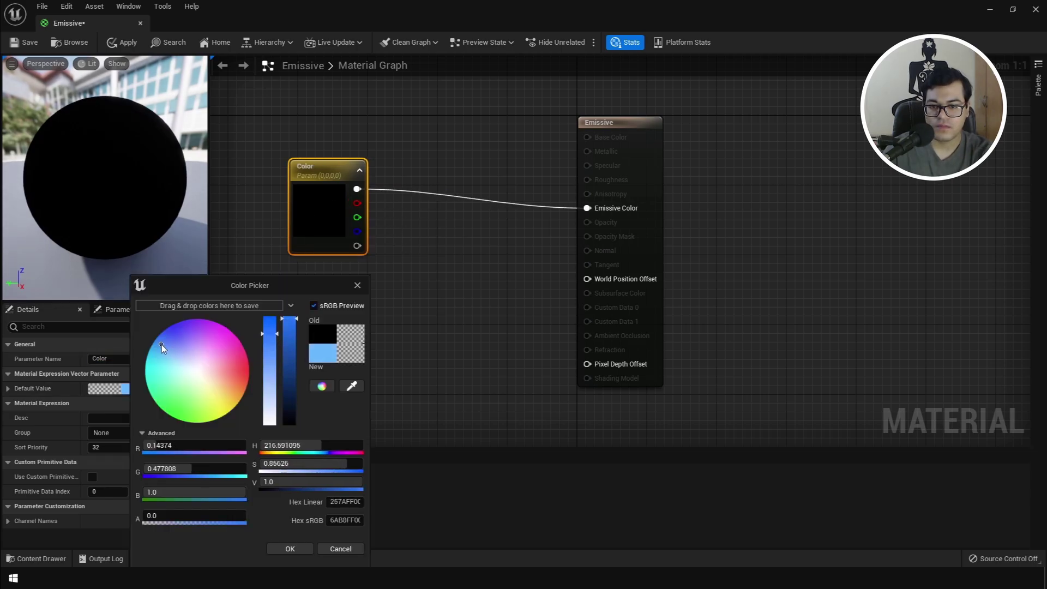
{"action": "left_click", "coordinate": [299, 553]}
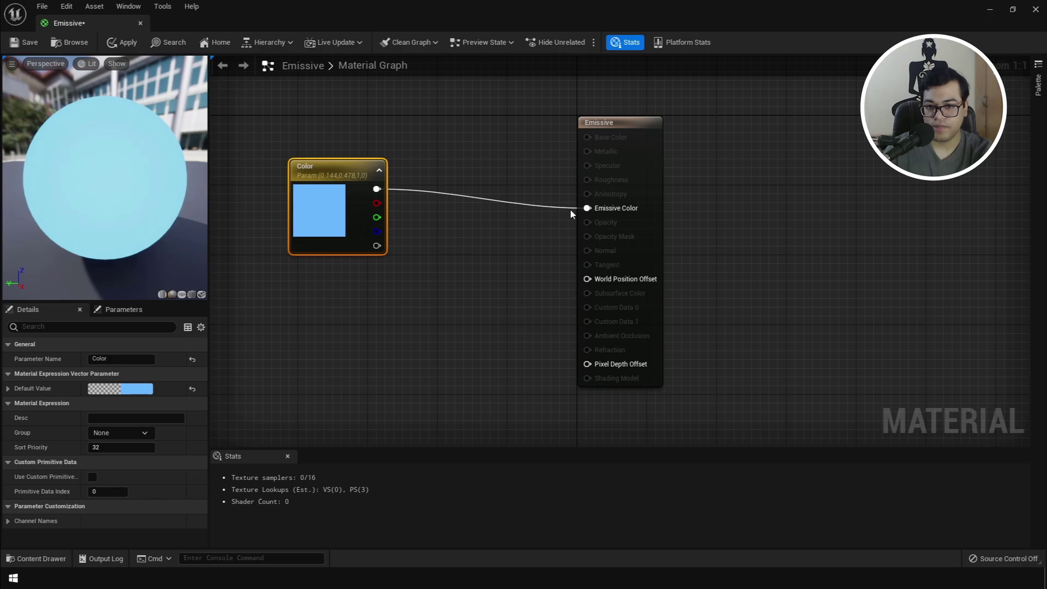
Multiply Color by a ScalarParameter named Intensity with default value 1, feeding the result into Emissive Color.
{"action": "left_click_drag", "start_coordinate": [587, 208], "coordinate": [444, 299]}
{"action": "type", "text": "multiply"}
{"action": "key", "text": "Return"}
{"action": "type", "text": "scal"}
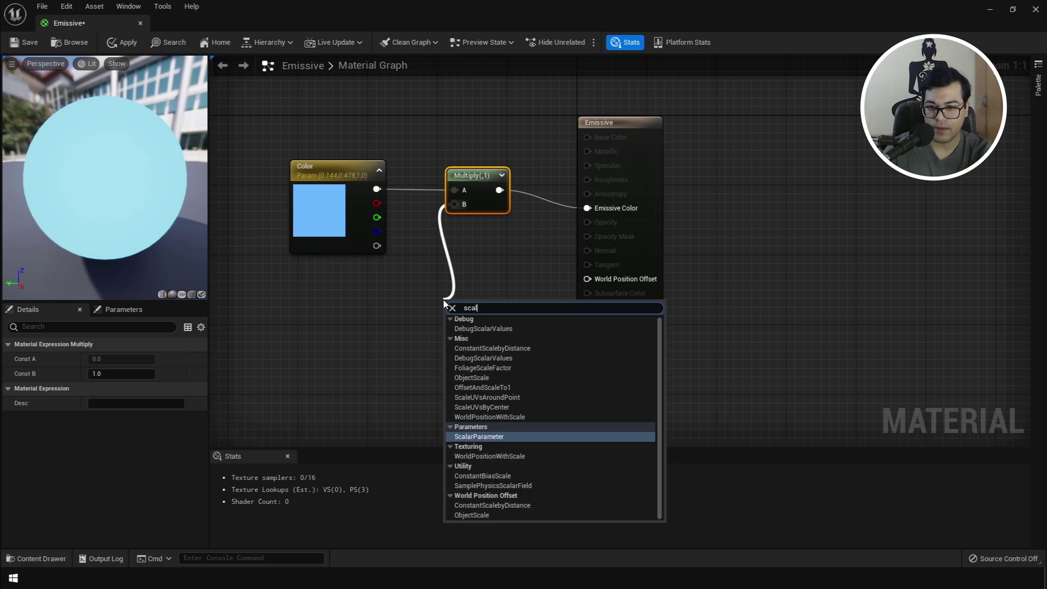
{"action": "key", "text": "Return"}
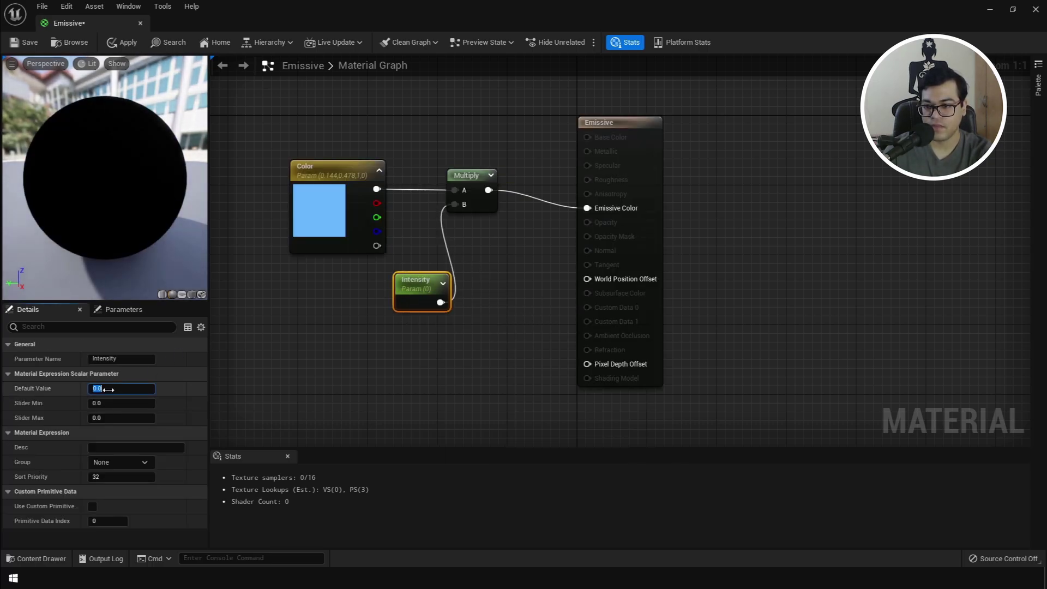
{"action": "type", "text": "1"}
{"action": "key", "text": "Return"}
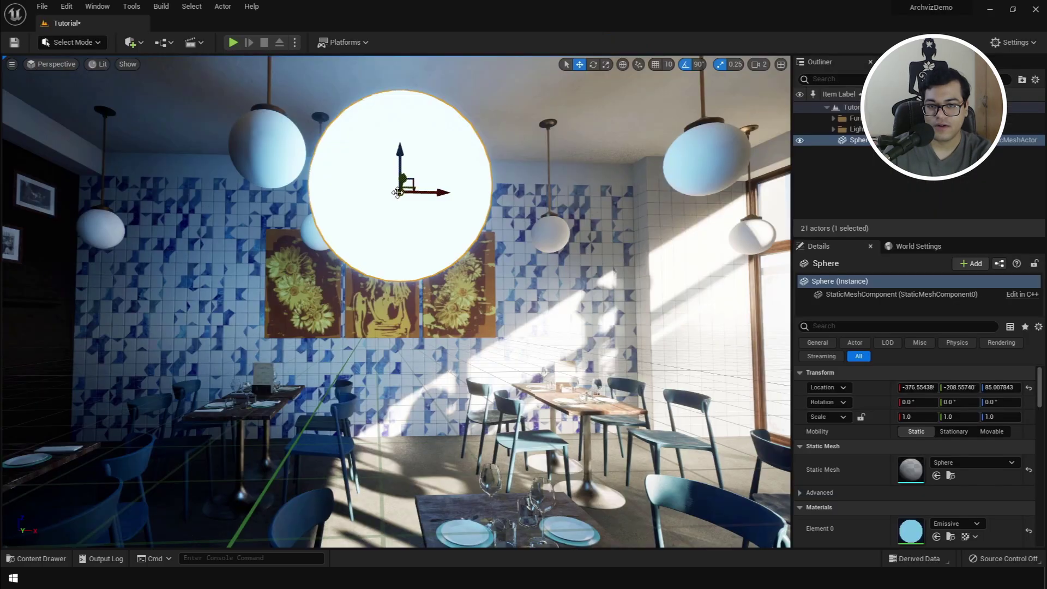
Move the emissive sphere down and toward the dark side wall to test its light on the room.
{"action": "left_click_drag", "start_coordinate": [402, 169], "coordinate": [229, 306]}
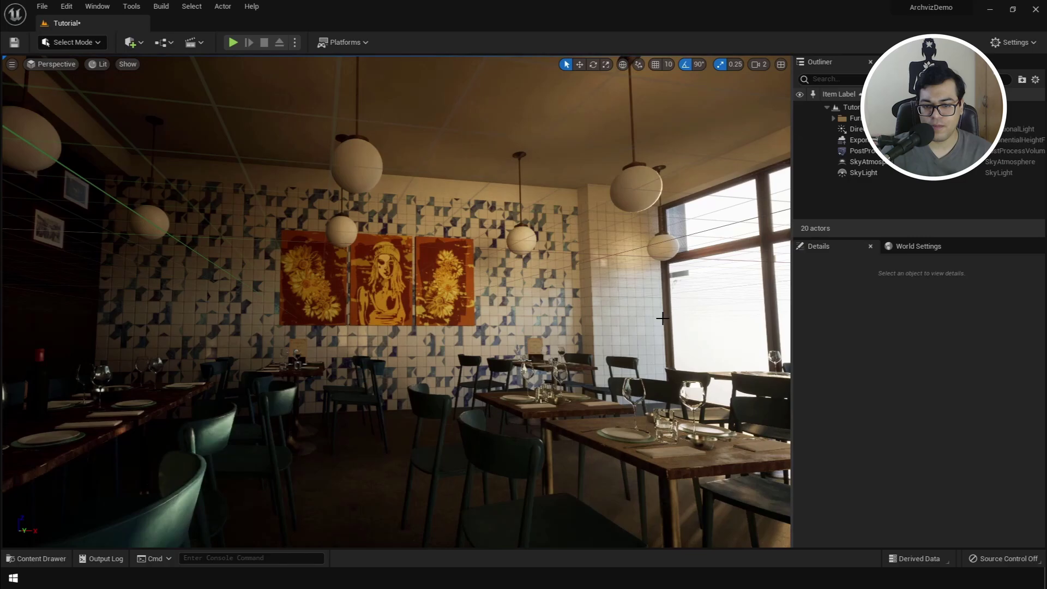